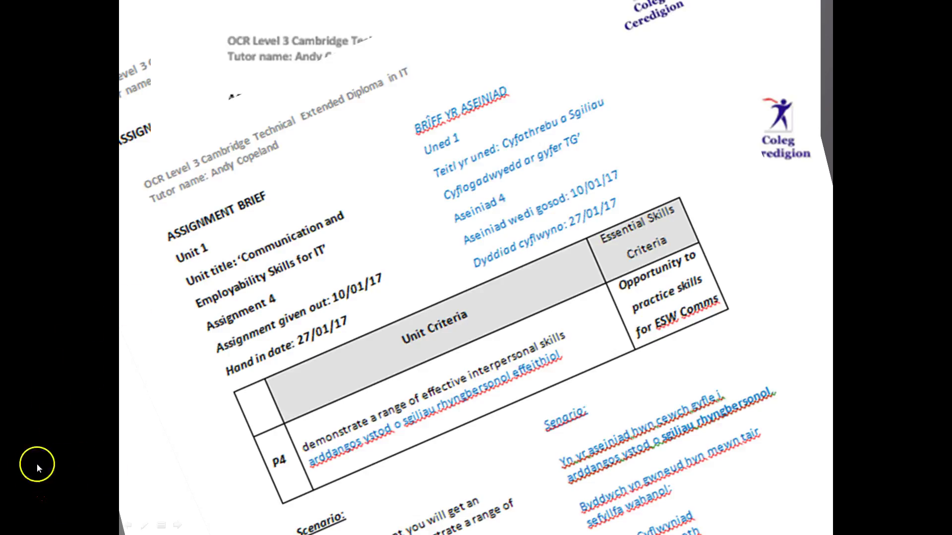
- End the PowerPoint slideshow to return to the communication technologies table in Word
{"action": "key", "text": "Escape"}
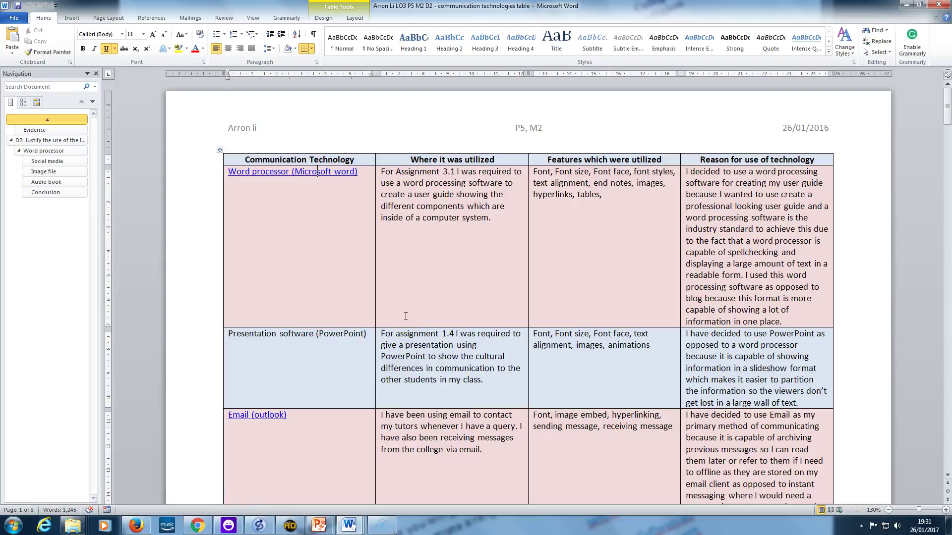
{"action": "scroll", "coordinate": [344, 229], "scroll_direction": "down", "scroll_amount": 15}
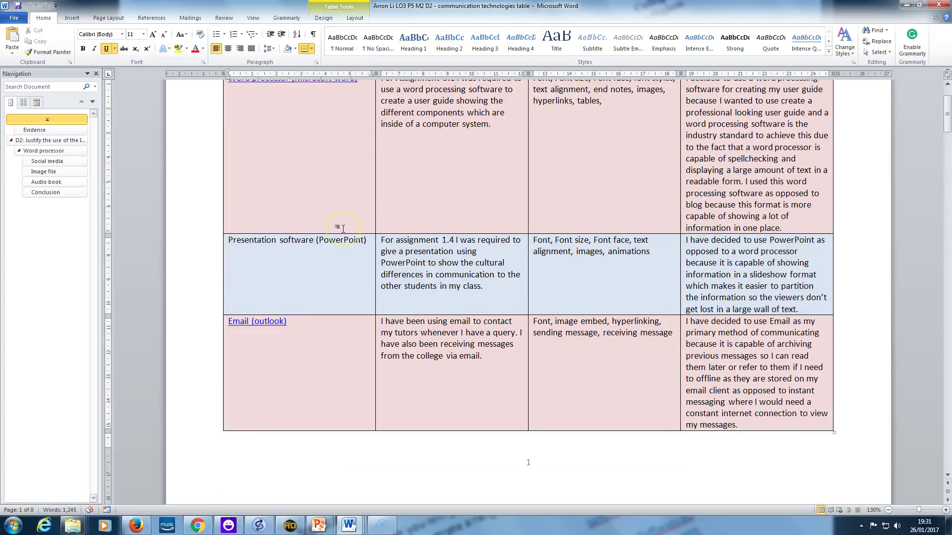
{"action": "scroll", "coordinate": [344, 229], "scroll_direction": "down", "scroll_amount": 2}
{"action": "scroll", "coordinate": [343, 228], "scroll_direction": "up", "scroll_amount": 15}
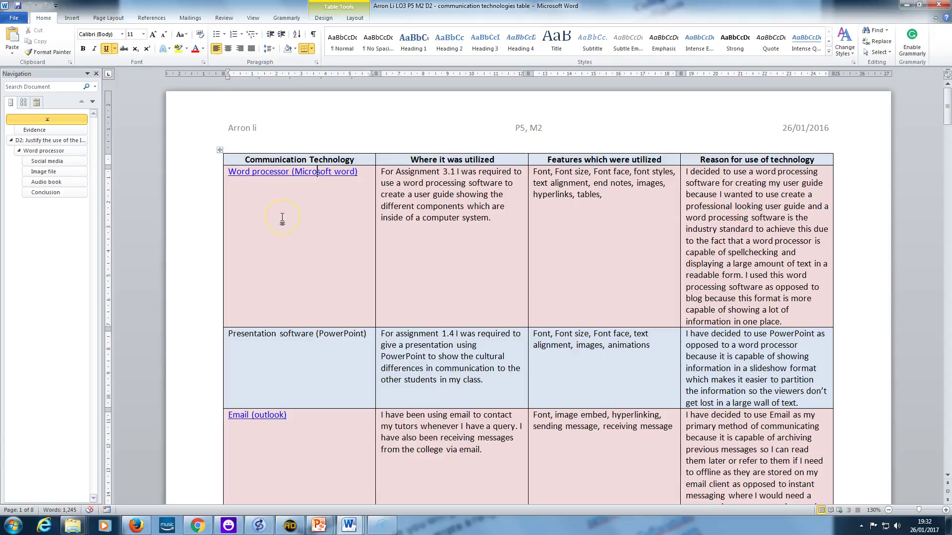
{"action": "scroll", "coordinate": [282, 218], "scroll_direction": "down", "scroll_amount": 2}
{"action": "scroll", "coordinate": [282, 218], "scroll_direction": "up", "scroll_amount": 1}
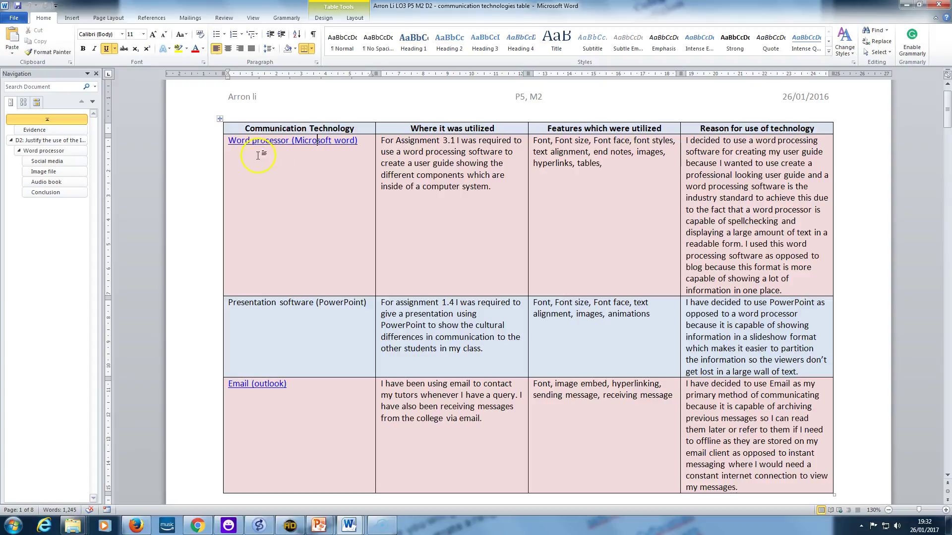
{"action": "scroll", "coordinate": [292, 325], "scroll_direction": "down", "scroll_amount": 10}
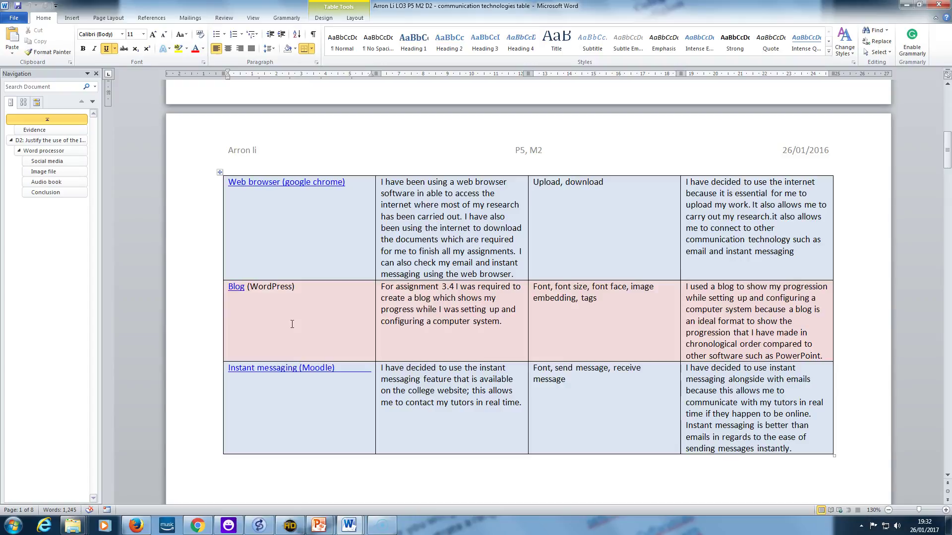
{"action": "scroll", "coordinate": [292, 324], "scroll_direction": "up", "scroll_amount": 10}
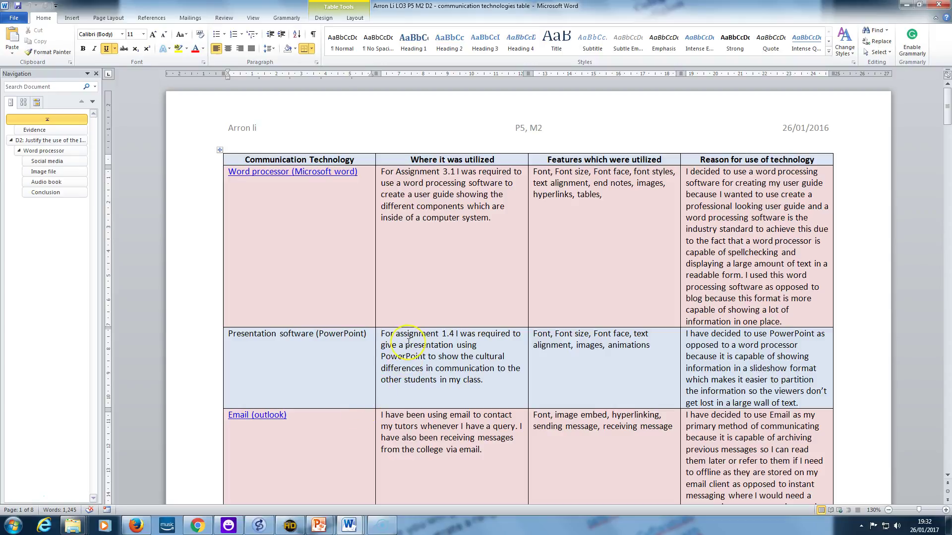
{"action": "left_click_drag", "start_coordinate": [381, 172], "coordinate": [620, 265]}
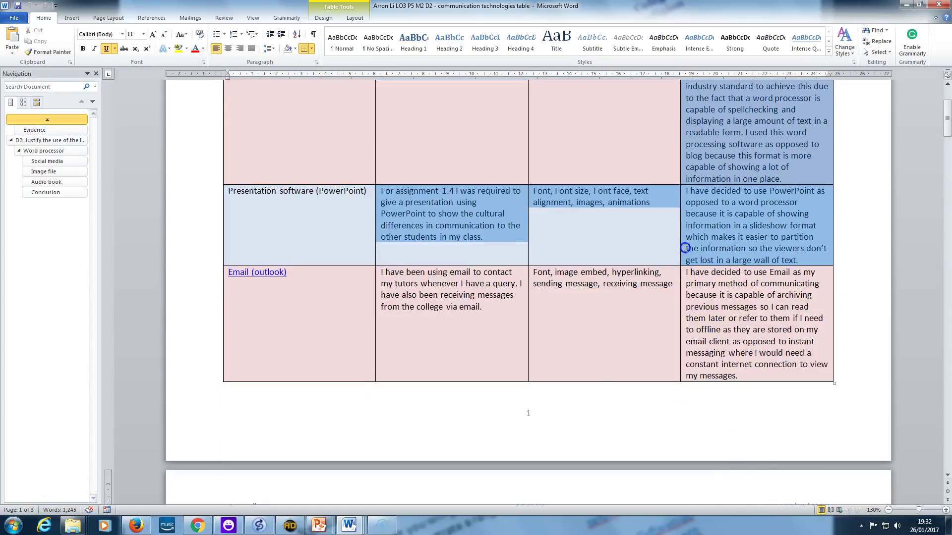
{"action": "scroll", "coordinate": [619, 265], "scroll_direction": "up", "scroll_amount": 3}
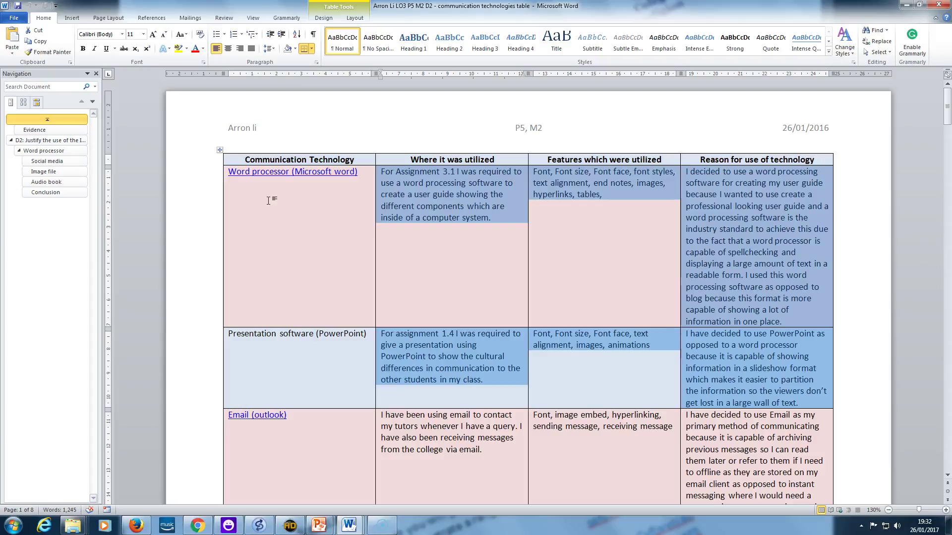
{"action": "left_click", "coordinate": [431, 218]}
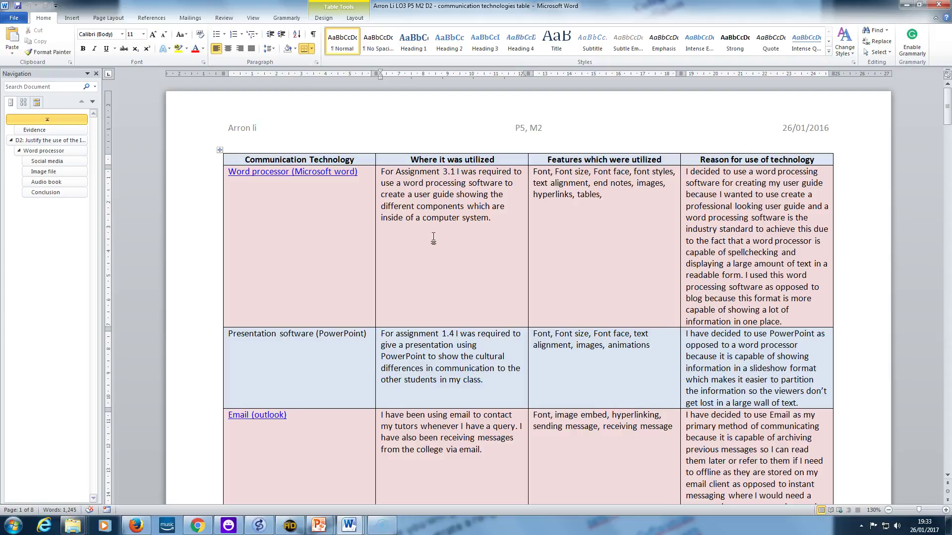
{"action": "left_click", "coordinate": [504, 224]}
{"action": "left_click_drag", "start_coordinate": [504, 224], "coordinate": [379, 171]}
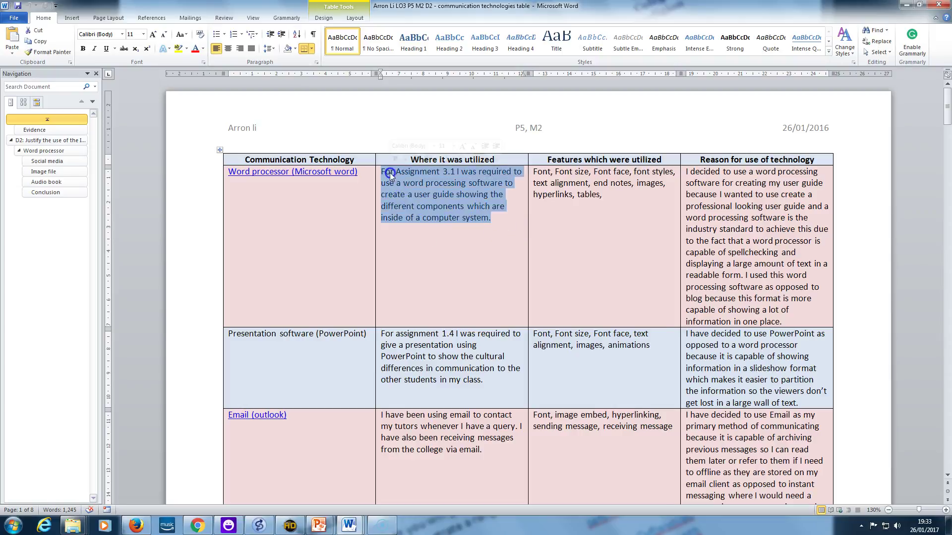
{"action": "left_click", "coordinate": [462, 254]}
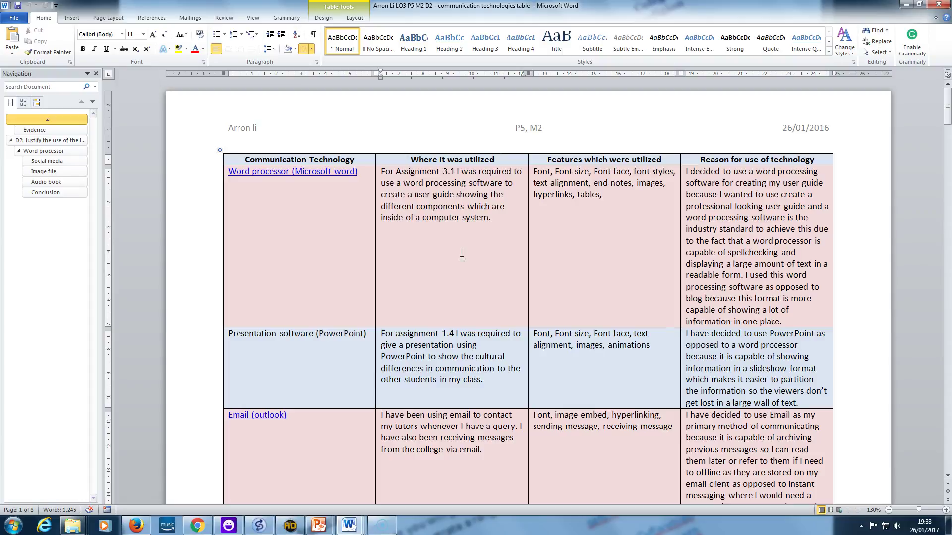
{"action": "left_click", "coordinate": [476, 285]}
{"action": "left_click", "coordinate": [558, 254]}
{"action": "left_click_drag", "start_coordinate": [605, 195], "coordinate": [538, 172]}
{"action": "left_click", "coordinate": [599, 247]}
{"action": "left_click_drag", "start_coordinate": [491, 218], "coordinate": [383, 172]}
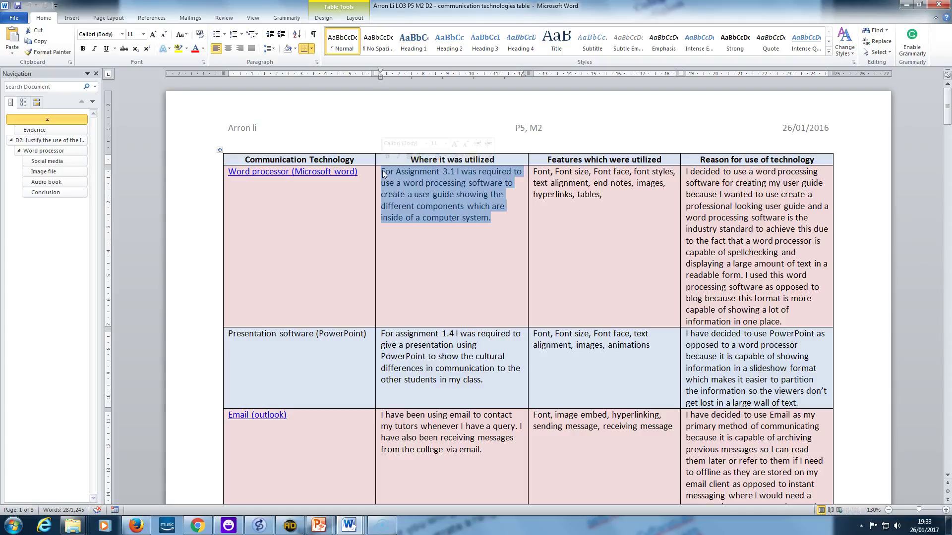
{"action": "left_click_drag", "start_coordinate": [604, 194], "coordinate": [540, 170]}
{"action": "left_click", "coordinate": [597, 246]}
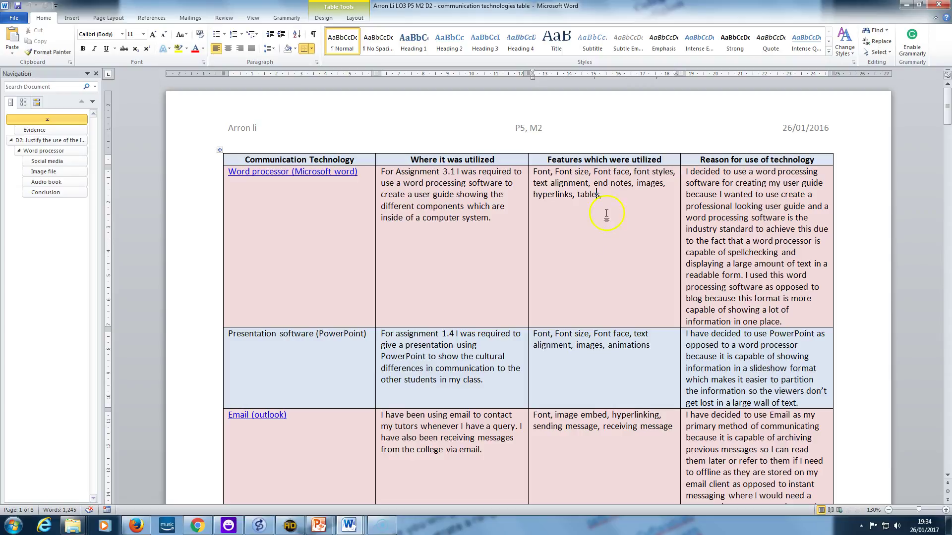
{"action": "left_click_drag", "start_coordinate": [604, 195], "coordinate": [534, 171]}
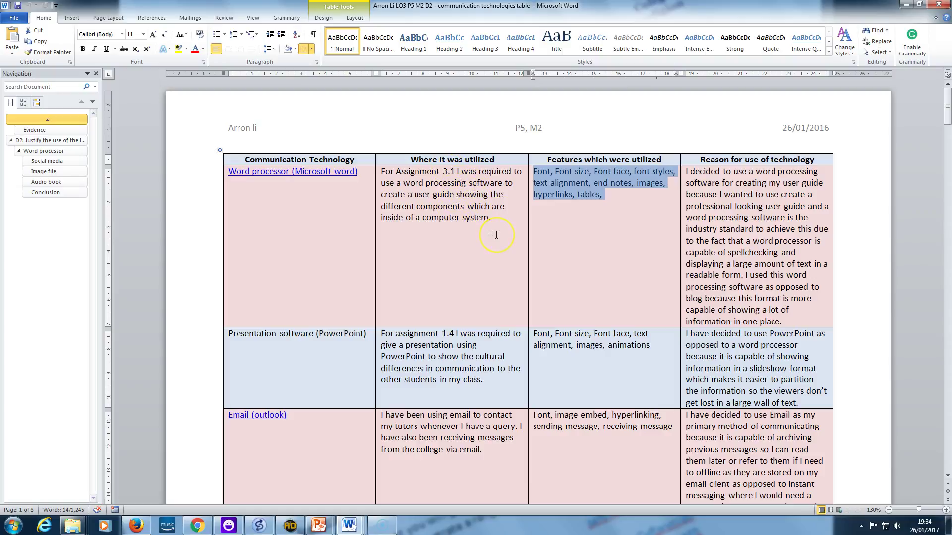
{"action": "left_click_drag", "start_coordinate": [799, 324], "coordinate": [684, 169]}
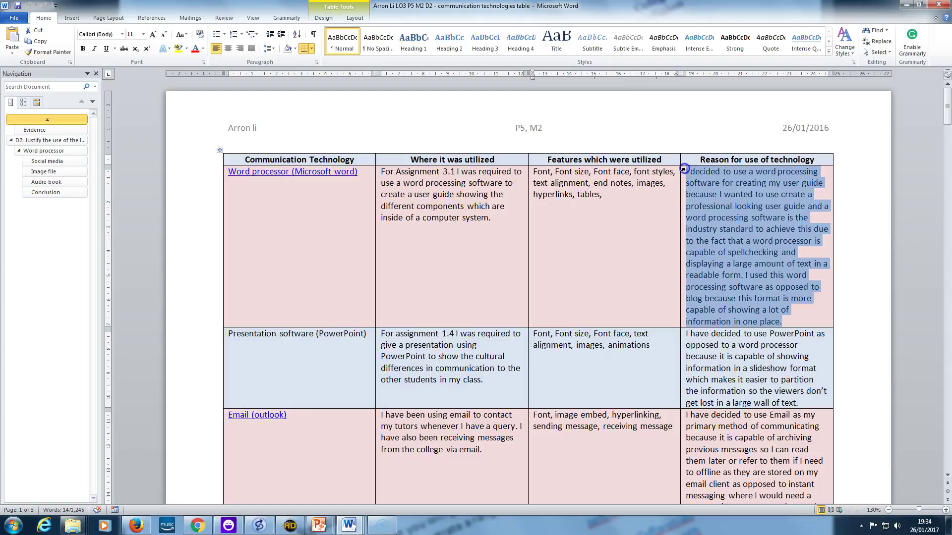
{"action": "left_click", "coordinate": [746, 253]}
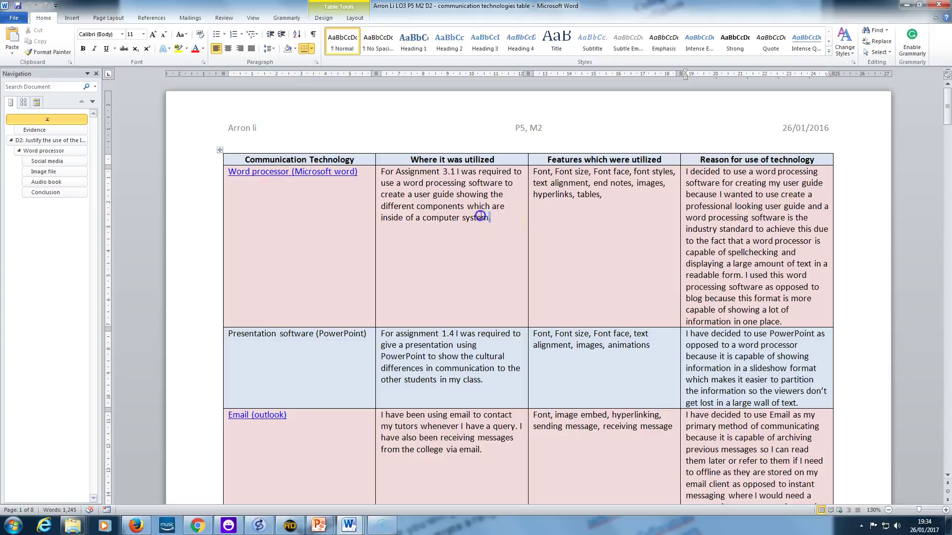
{"action": "left_click_drag", "start_coordinate": [490, 219], "coordinate": [376, 171]}
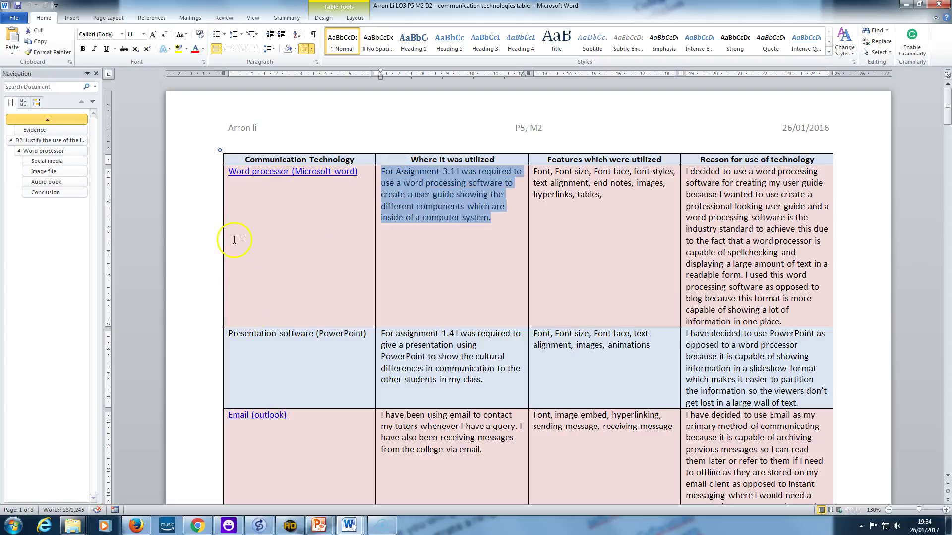
{"action": "left_click_drag", "start_coordinate": [308, 240], "coordinate": [331, 399]}
- Leave the page 2 table and scroll back up to the top of the communication technologies table
{"action": "scroll", "coordinate": [330, 394], "scroll_direction": "up", "scroll_amount": 5}
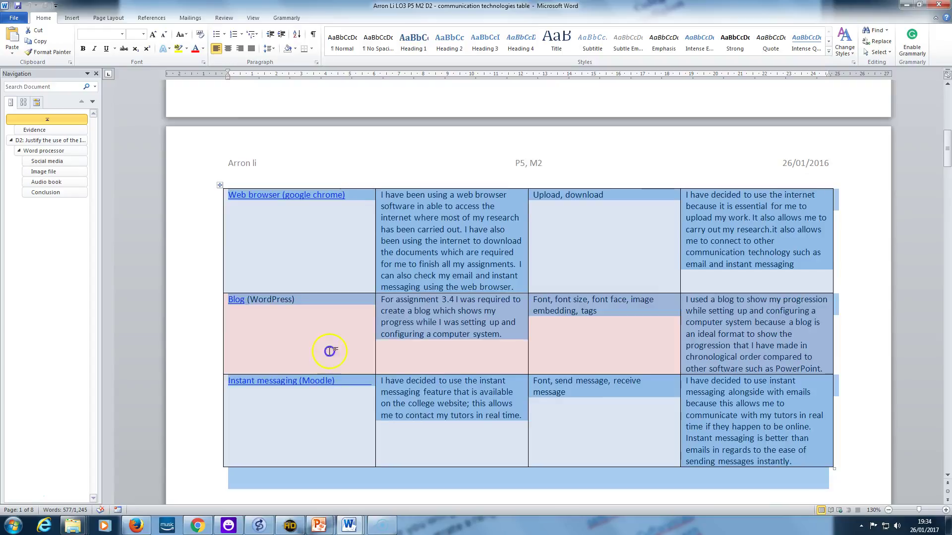
{"action": "left_click", "coordinate": [323, 270]}
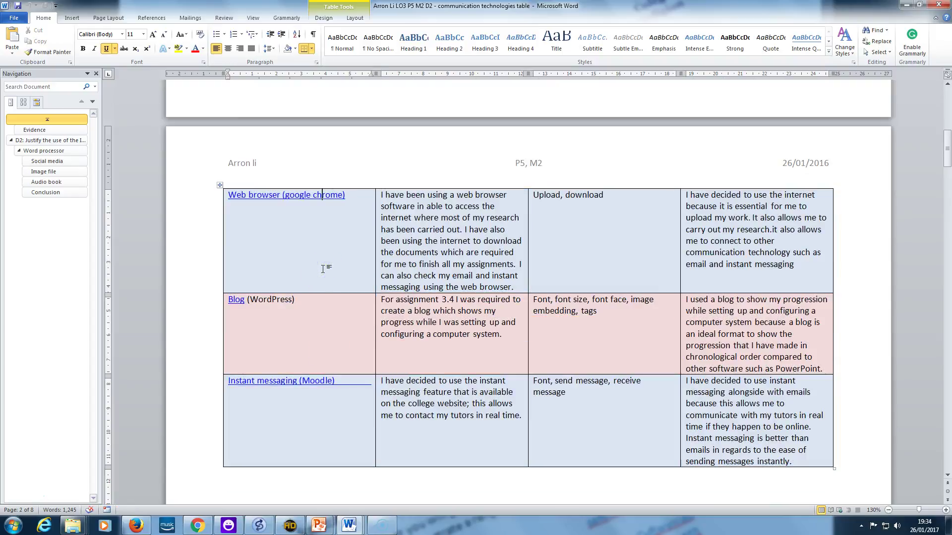
{"action": "left_click", "coordinate": [325, 291]}
{"action": "scroll", "coordinate": [325, 291], "scroll_direction": "up", "scroll_amount": 15}
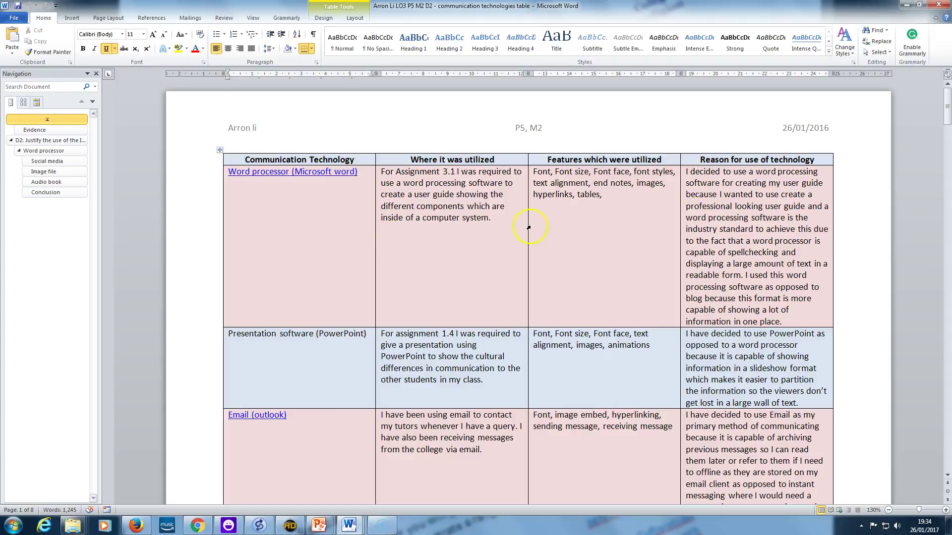
- Highlight the Microsoft Word row's where-used text, feature list and reason text in turn
{"action": "left_click_drag", "start_coordinate": [799, 323], "coordinate": [708, 219]}
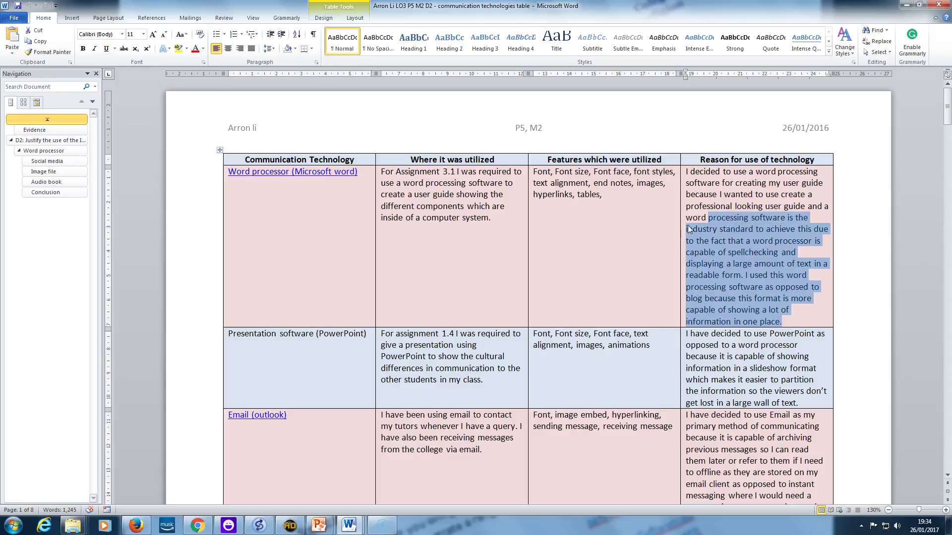
{"action": "left_click_drag", "start_coordinate": [499, 223], "coordinate": [380, 172]}
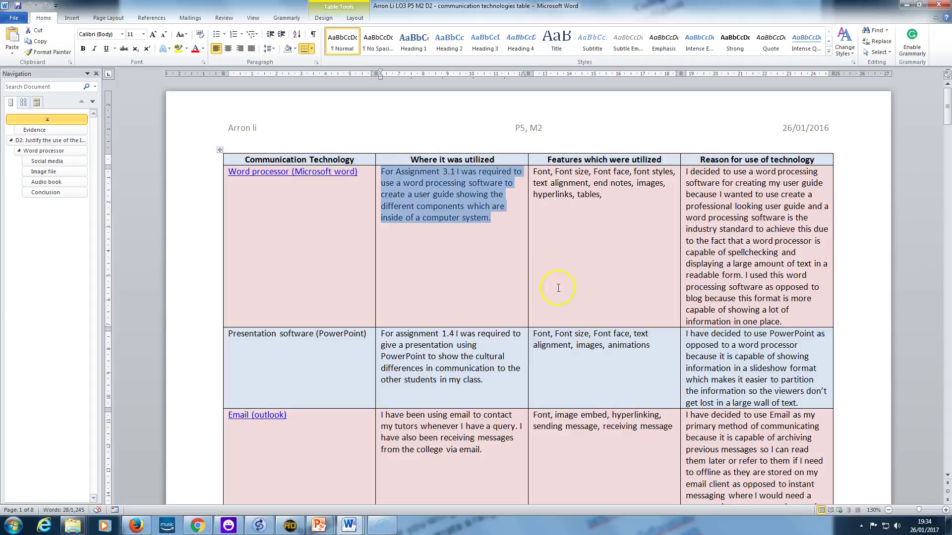
{"action": "left_click_drag", "start_coordinate": [636, 217], "coordinate": [533, 171]}
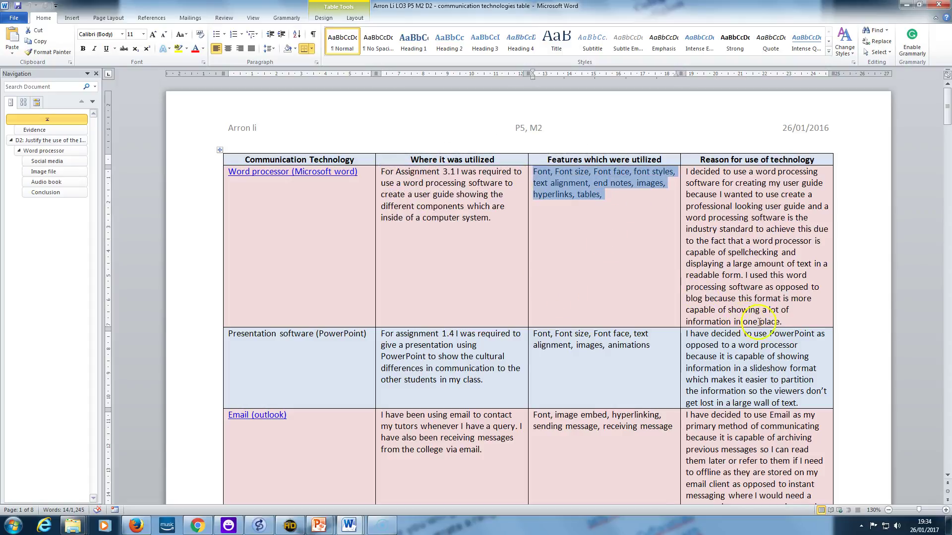
{"action": "left_click_drag", "start_coordinate": [788, 322], "coordinate": [690, 171]}
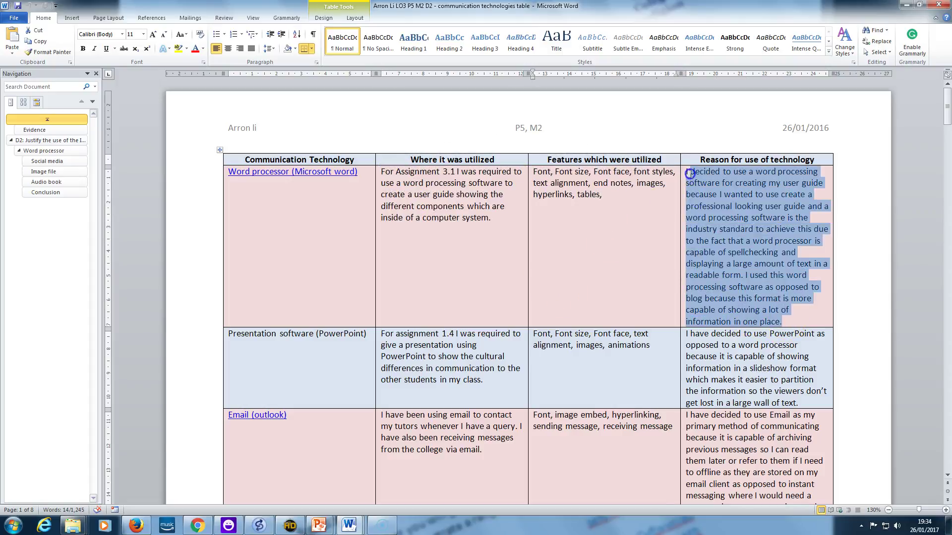
{"action": "left_click", "coordinate": [752, 265]}
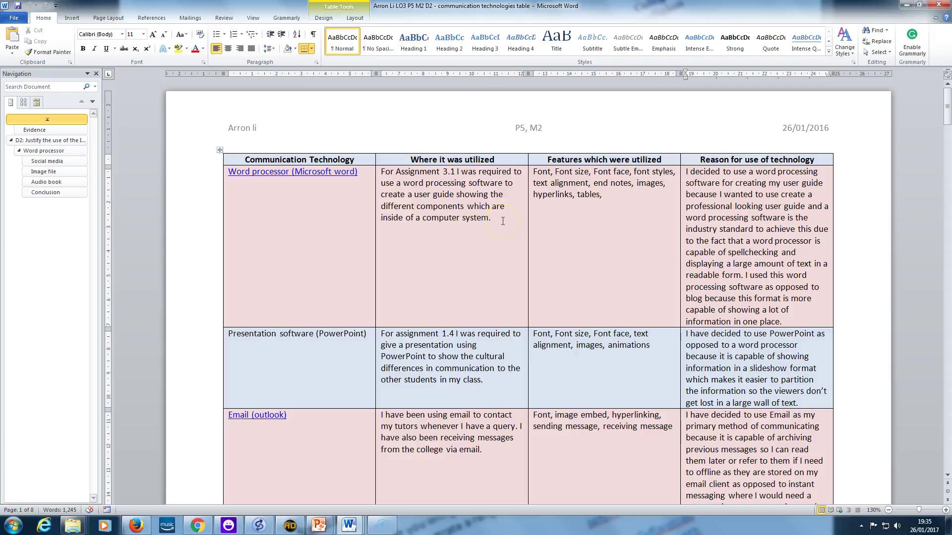
{"action": "left_click_drag", "start_coordinate": [491, 219], "coordinate": [380, 172]}
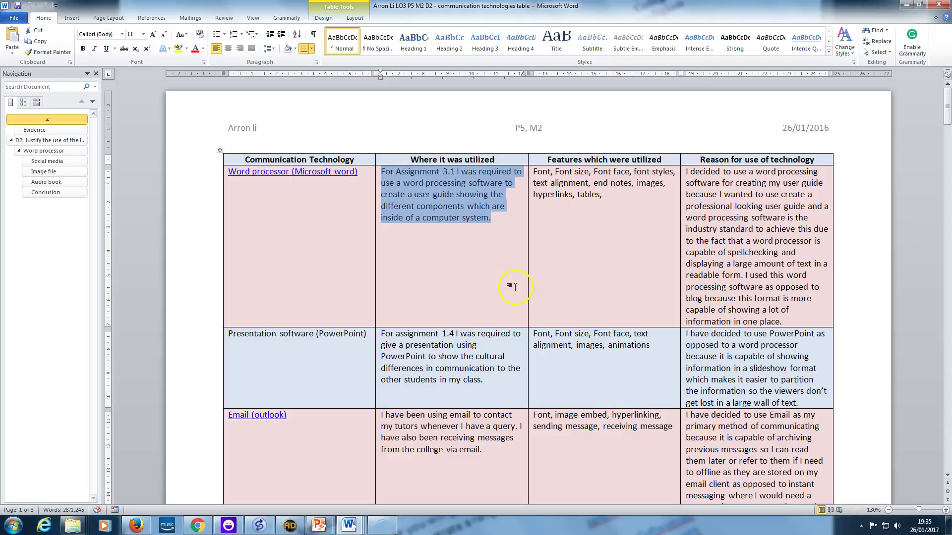
{"action": "left_click", "coordinate": [303, 176]}
{"action": "left_click_drag", "start_coordinate": [303, 176], "coordinate": [497, 295]}
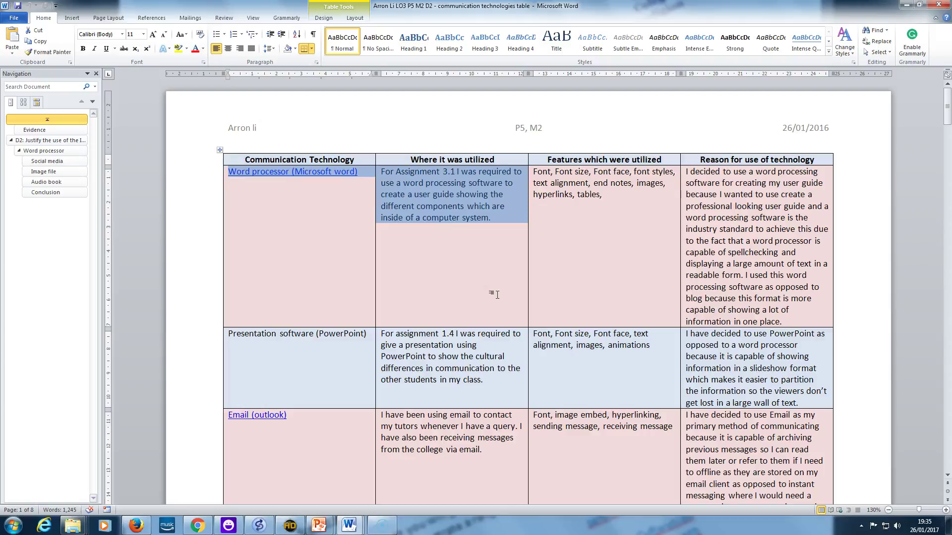
{"action": "left_click_drag", "start_coordinate": [510, 244], "coordinate": [650, 233]}
{"action": "left_click_drag", "start_coordinate": [792, 320], "coordinate": [691, 171]}
{"action": "left_click", "coordinate": [556, 298]}
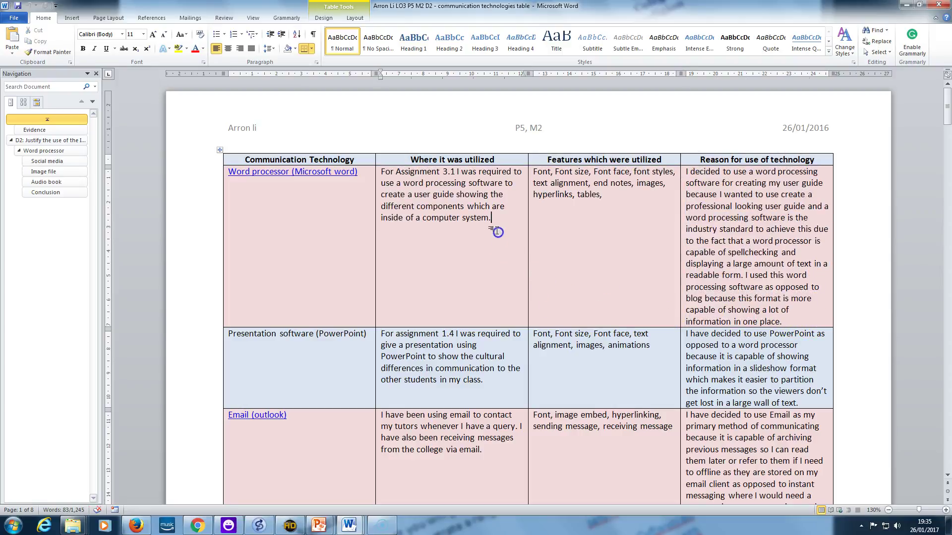
{"action": "left_click_drag", "start_coordinate": [491, 219], "coordinate": [382, 172]}
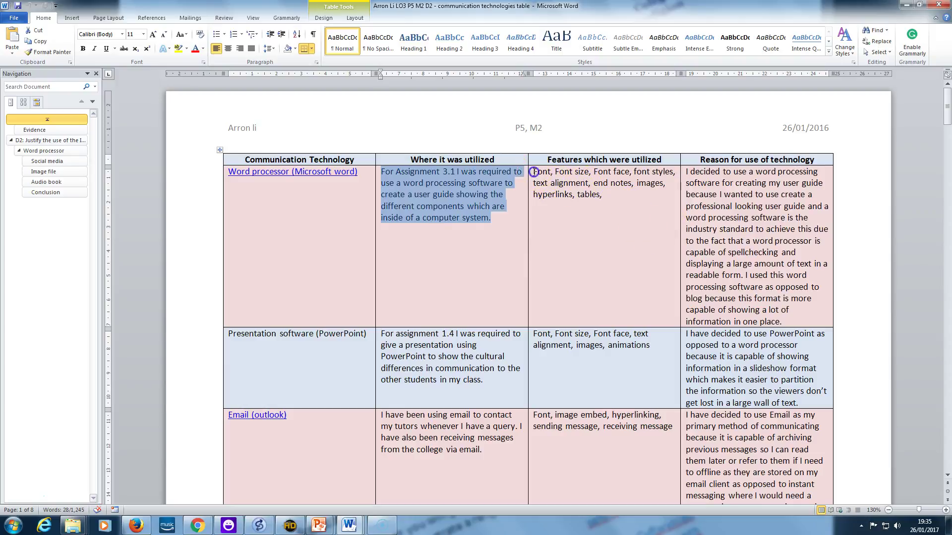
{"action": "left_click_drag", "start_coordinate": [534, 171], "coordinate": [763, 307]}
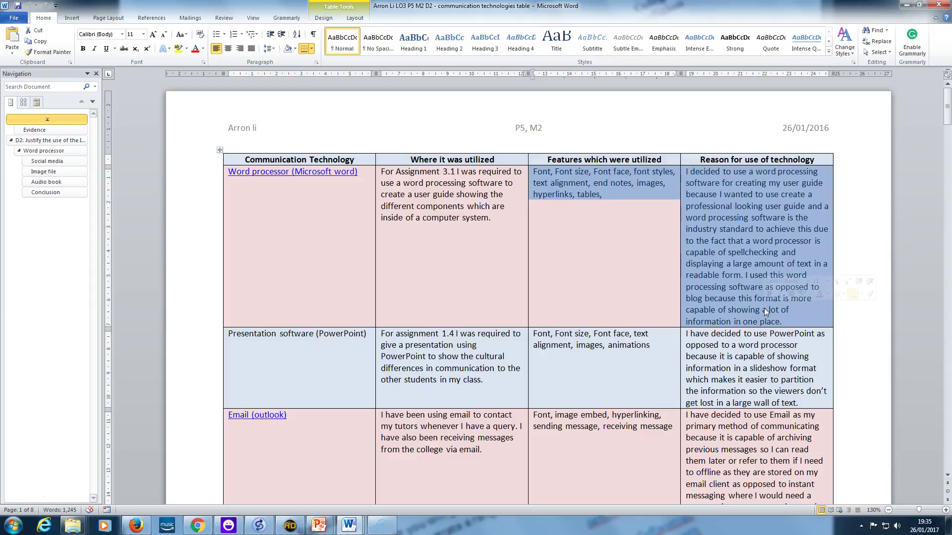
{"action": "left_click_drag", "start_coordinate": [491, 219], "coordinate": [382, 172]}
{"action": "left_click_drag", "start_coordinate": [631, 206], "coordinate": [536, 171]}
{"action": "left_click", "coordinate": [782, 319]}
{"action": "left_click_drag", "start_coordinate": [782, 318], "coordinate": [690, 172]}
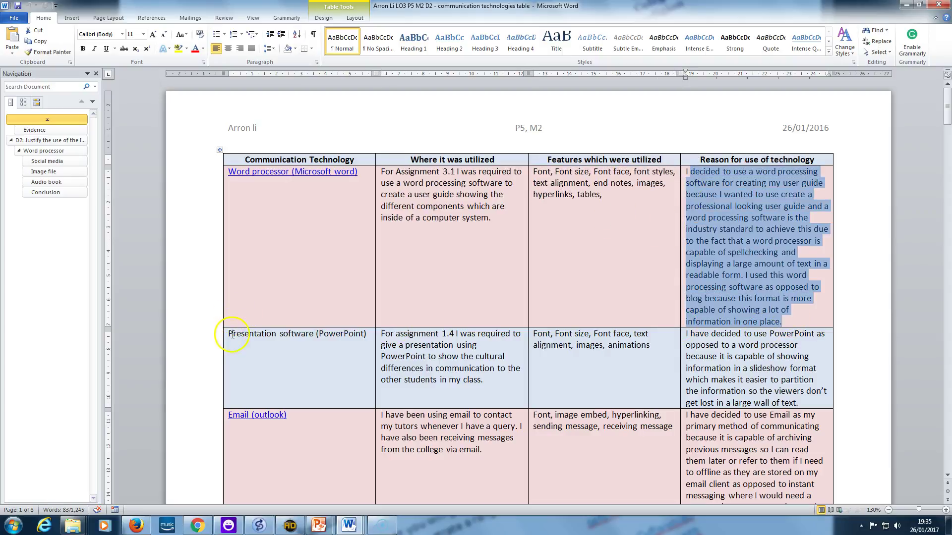
{"action": "left_click_drag", "start_coordinate": [227, 340], "coordinate": [320, 433]}
{"action": "left_click", "coordinate": [603, 262]}
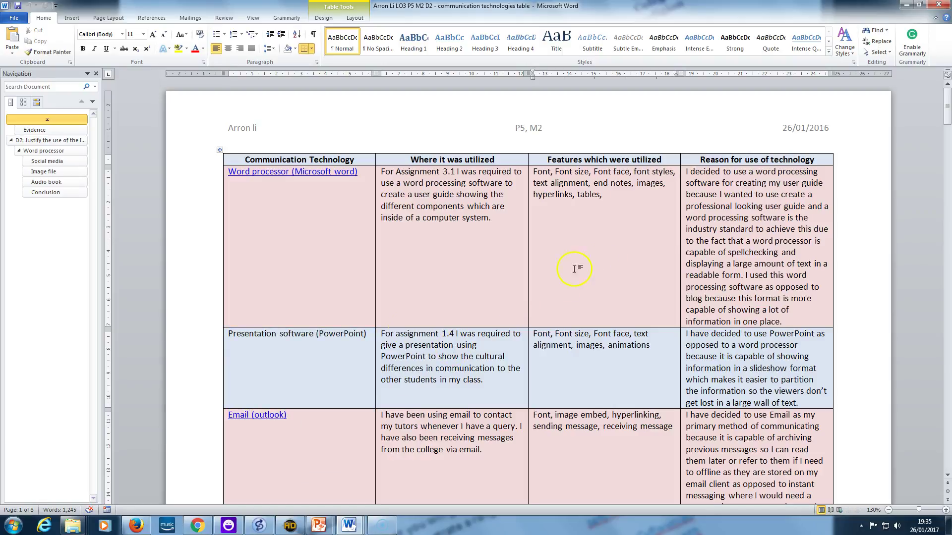
- Scroll down through the communication technologies table into the evidence pages
{"action": "scroll", "coordinate": [364, 334], "scroll_direction": "down", "scroll_amount": 2}
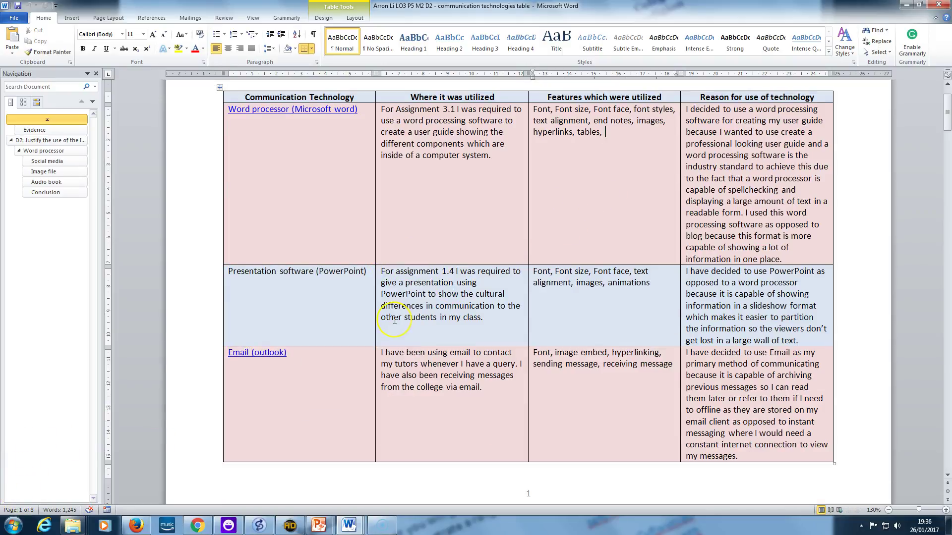
{"action": "left_click", "coordinate": [394, 320]}
{"action": "scroll", "coordinate": [450, 237], "scroll_direction": "down", "scroll_amount": 4}
{"action": "scroll", "coordinate": [451, 242], "scroll_direction": "down", "scroll_amount": 11}
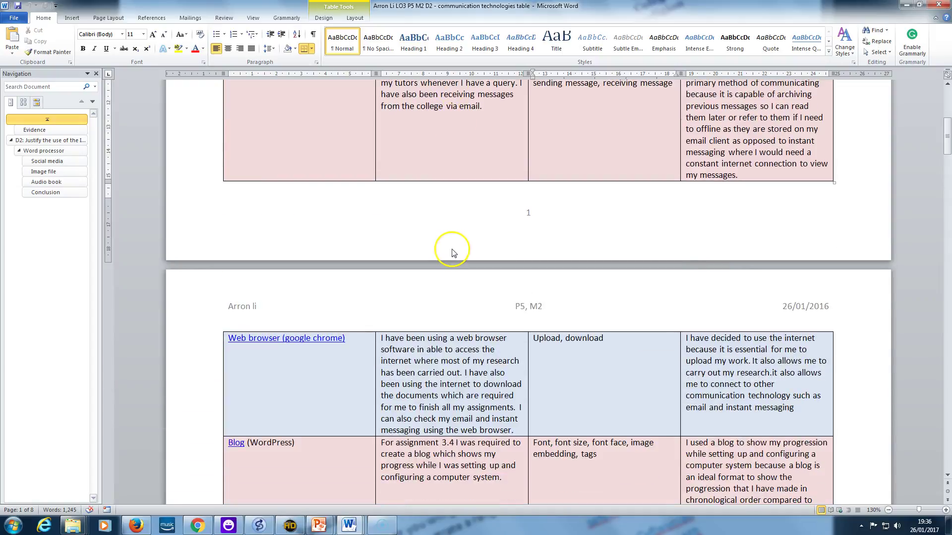
{"action": "scroll", "coordinate": [452, 250], "scroll_direction": "up", "scroll_amount": 10}
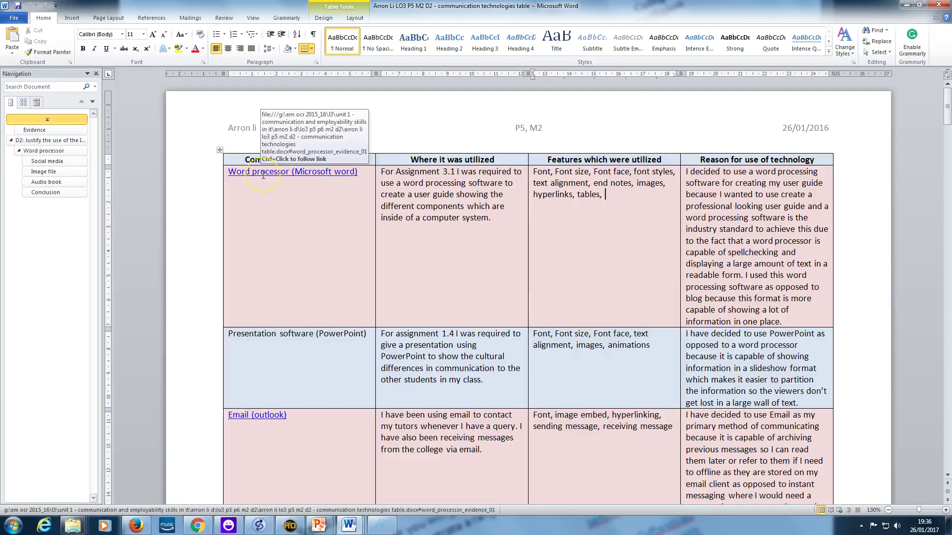
{"action": "scroll", "coordinate": [293, 190], "scroll_direction": "down", "scroll_amount": 15}
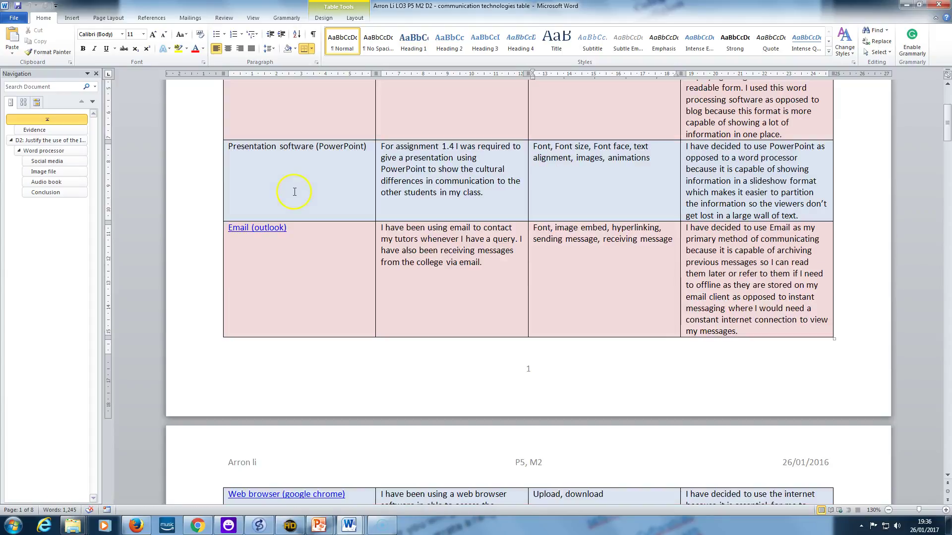
{"action": "scroll", "coordinate": [292, 189], "scroll_direction": "down", "scroll_amount": 8}
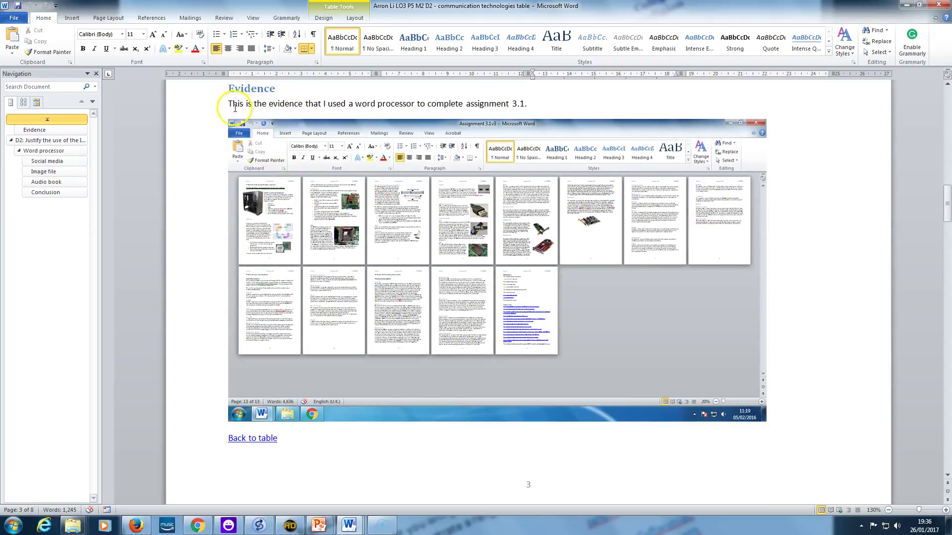
- Mark the word processor evidence introduction, browse the screenshots, then return to the page 3 Evidence section
{"action": "left_click", "coordinate": [214, 104]}
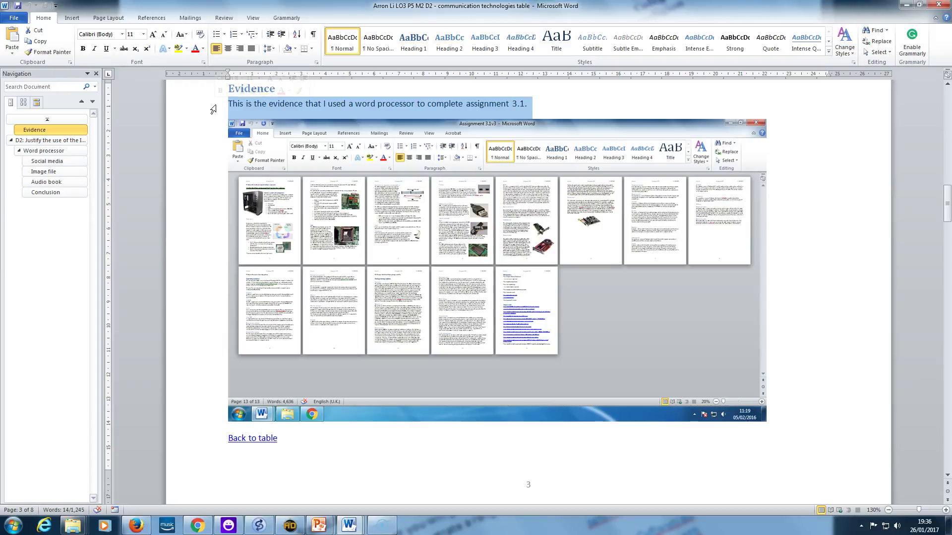
{"action": "scroll", "coordinate": [230, 144], "scroll_direction": "down", "scroll_amount": 10}
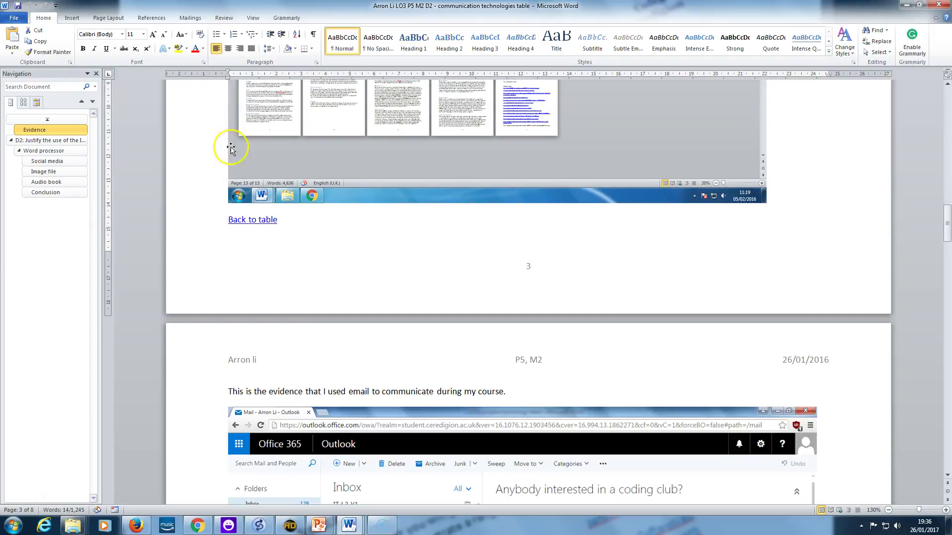
{"action": "scroll", "coordinate": [253, 195], "scroll_direction": "down", "scroll_amount": 2}
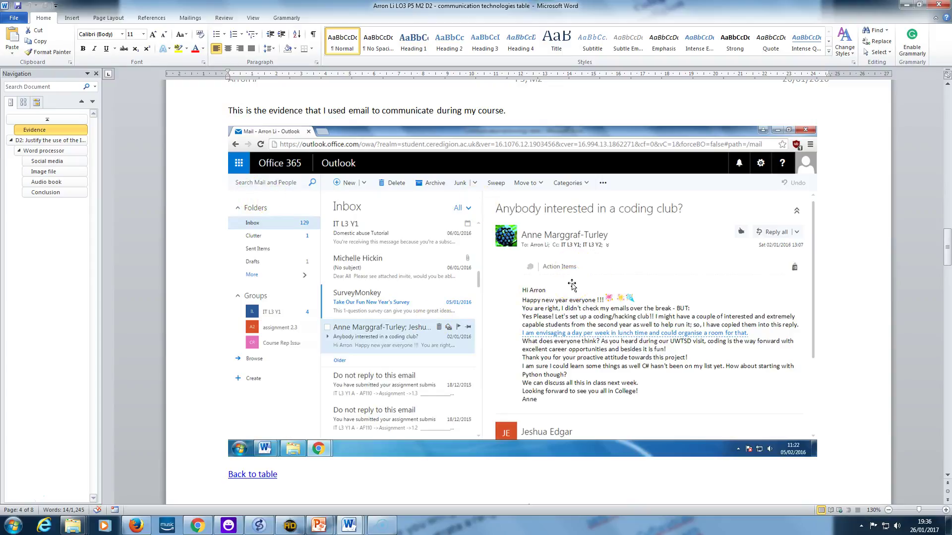
{"action": "scroll", "coordinate": [571, 284], "scroll_direction": "down", "scroll_amount": 8}
{"action": "scroll", "coordinate": [571, 284], "scroll_direction": "down", "scroll_amount": 3}
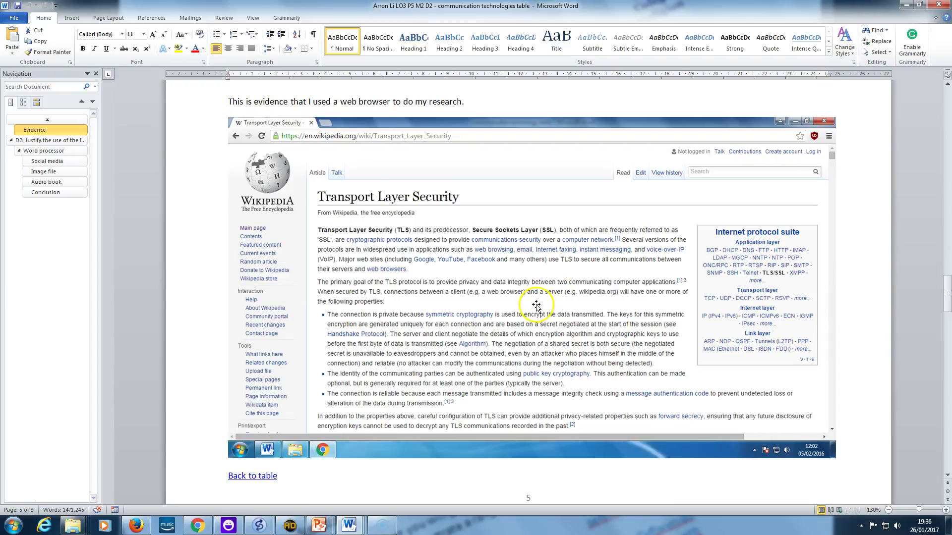
{"action": "scroll", "coordinate": [529, 296], "scroll_direction": "up", "scroll_amount": 3}
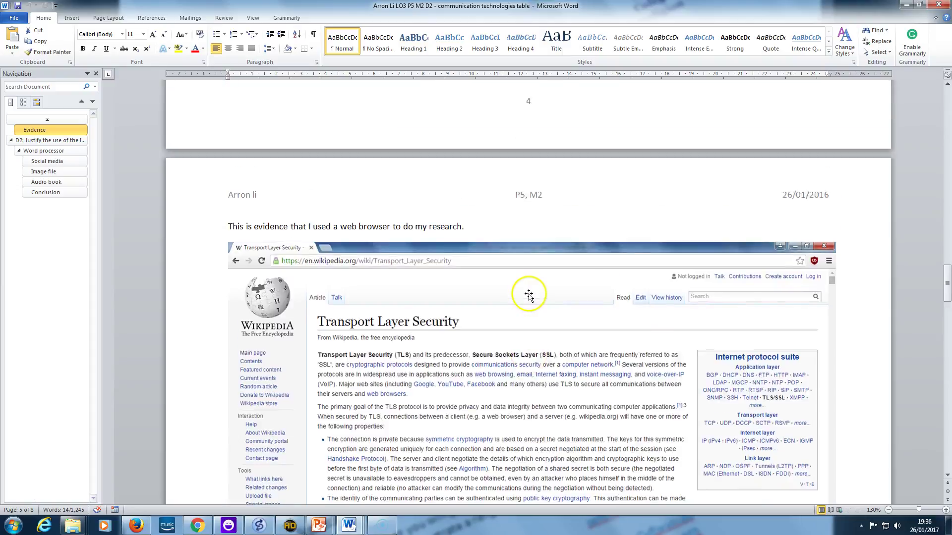
{"action": "scroll", "coordinate": [528, 296], "scroll_direction": "up", "scroll_amount": 18}
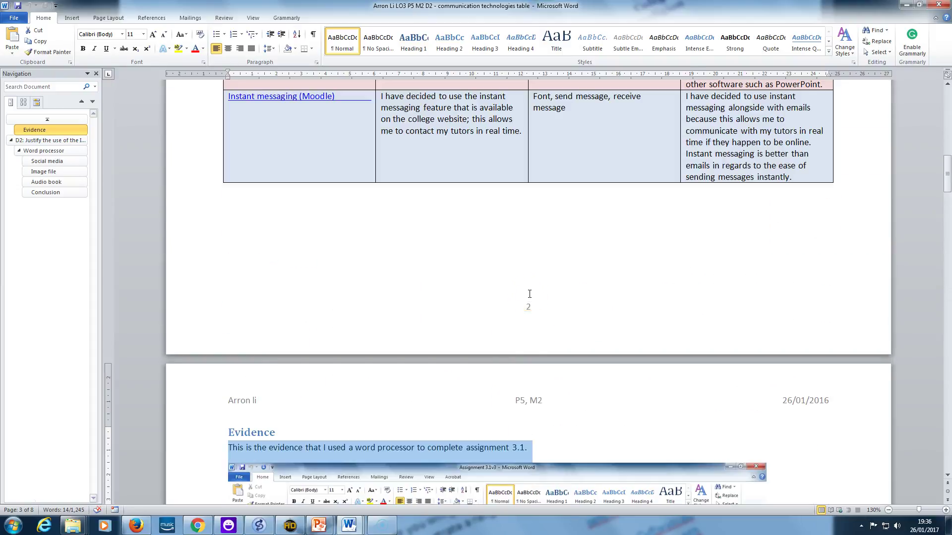
{"action": "left_click", "coordinate": [889, 510]}
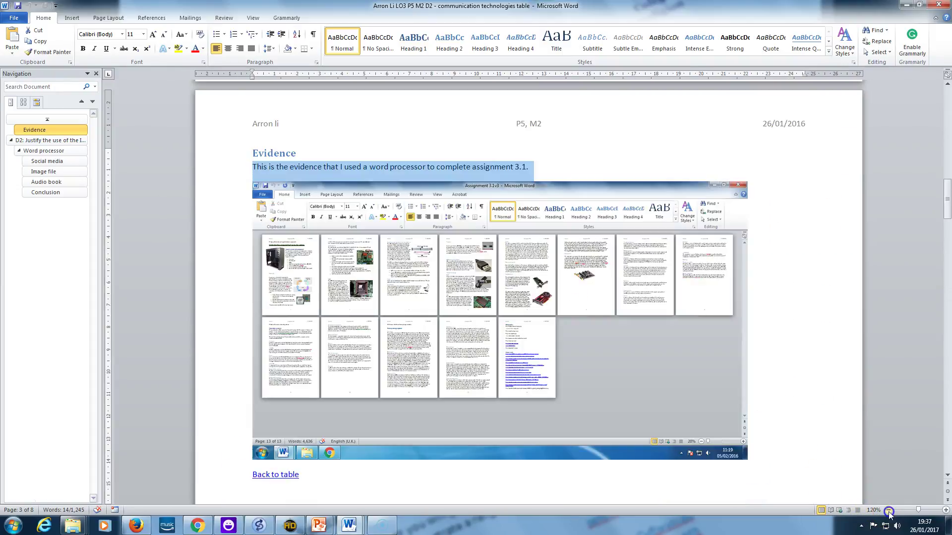
{"action": "left_click", "coordinate": [888, 511]}
{"action": "left_click", "coordinate": [889, 511]}
{"action": "left_click", "coordinate": [888, 511]}
{"action": "left_click", "coordinate": [889, 511]}
{"action": "left_click", "coordinate": [889, 511]}
{"action": "left_click", "coordinate": [888, 511]}
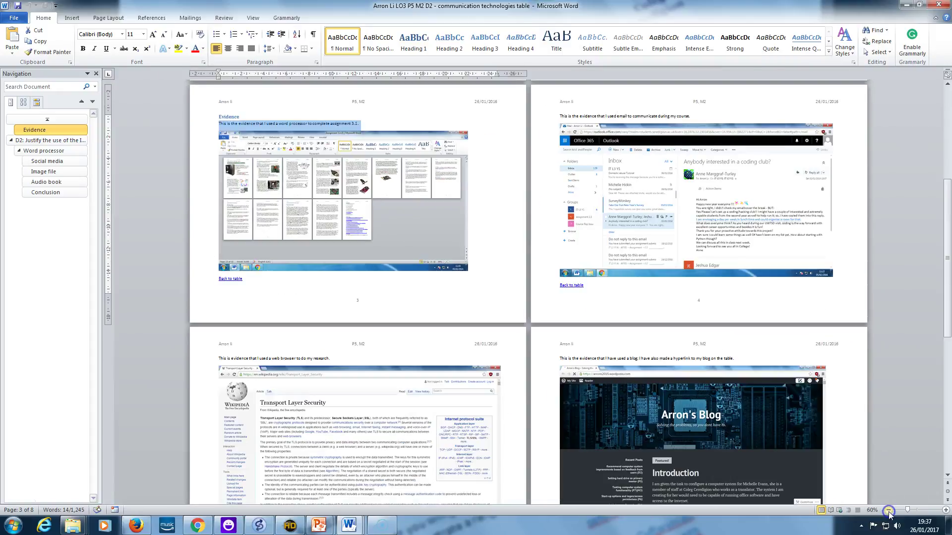
{"action": "left_click", "coordinate": [888, 511]}
{"action": "left_click", "coordinate": [888, 510]}
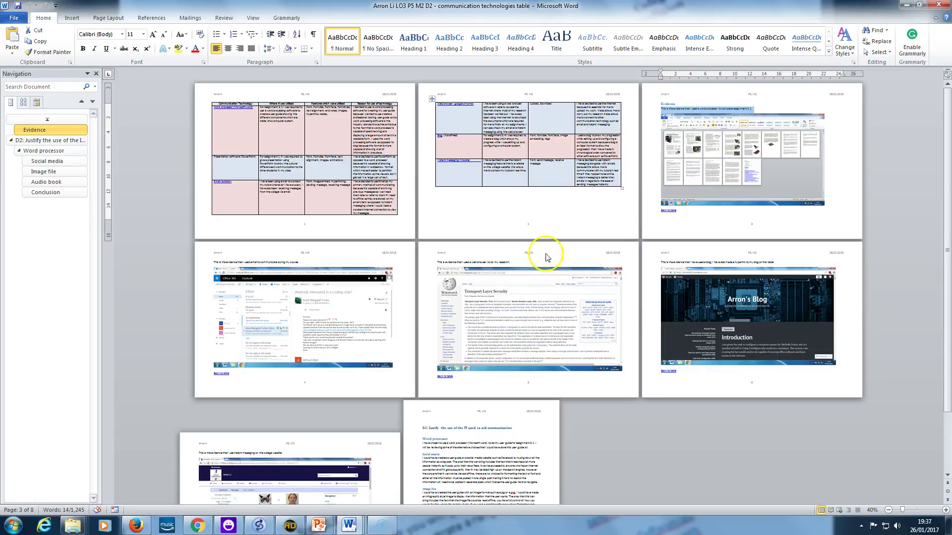
{"action": "scroll", "coordinate": [653, 344], "scroll_direction": "down", "scroll_amount": 2}
{"action": "scroll", "coordinate": [653, 344], "scroll_direction": "up", "scroll_amount": 2}
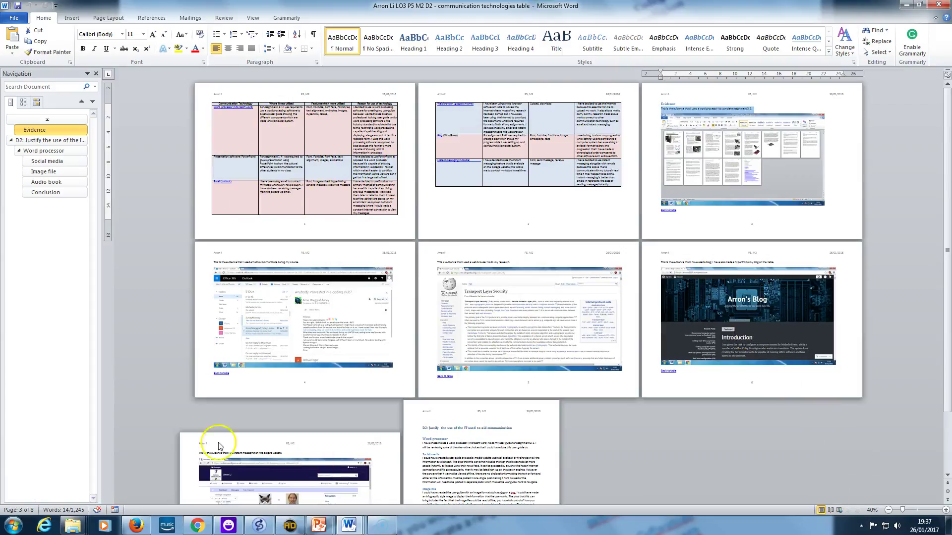
{"action": "left_click", "coordinate": [945, 510]}
{"action": "left_click", "coordinate": [945, 510]}
{"action": "left_click", "coordinate": [945, 510]}
{"action": "left_click", "coordinate": [945, 510]}
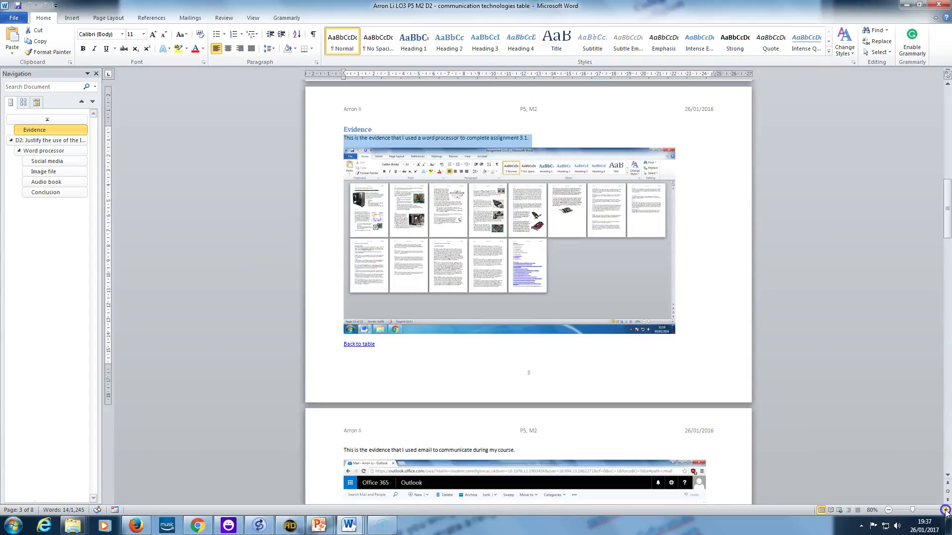
{"action": "left_click", "coordinate": [945, 510]}
{"action": "left_click", "coordinate": [945, 510]}
{"action": "left_click", "coordinate": [945, 510]}
{"action": "scroll", "coordinate": [903, 478], "scroll_direction": "up", "scroll_amount": 20}
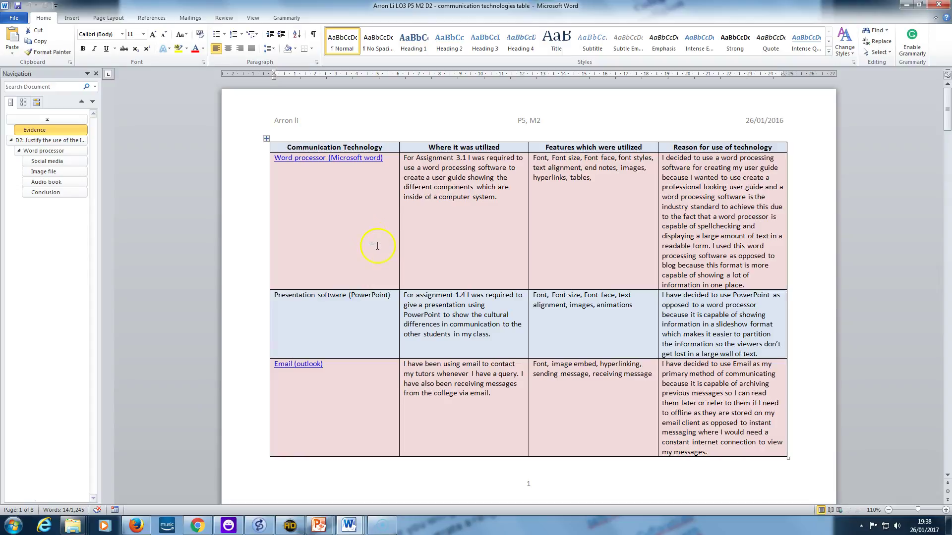
{"action": "left_click", "coordinate": [338, 143]}
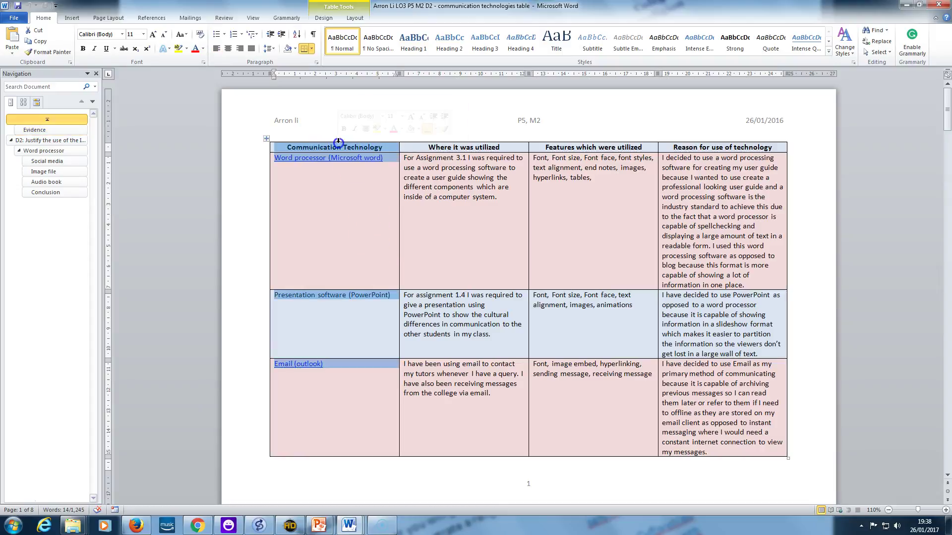
{"action": "left_click", "coordinate": [337, 257]}
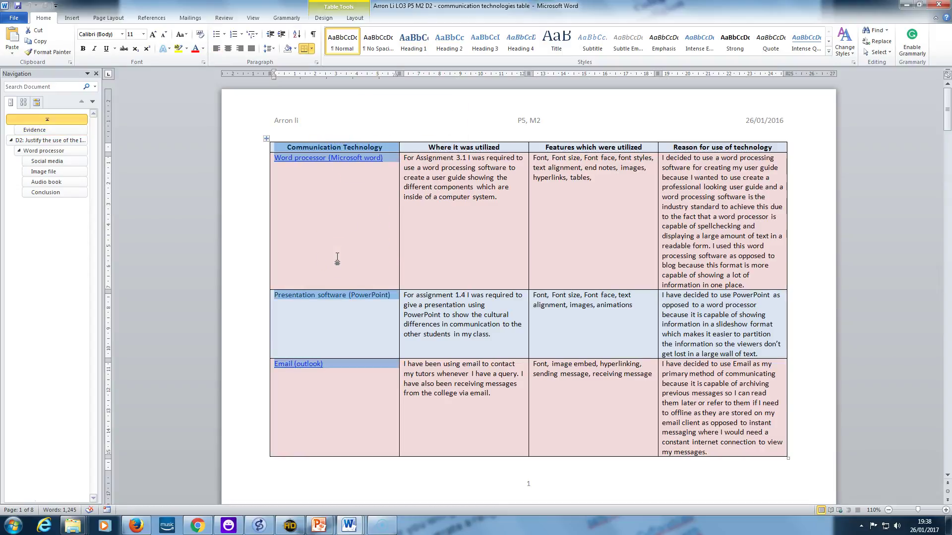
{"action": "scroll", "coordinate": [338, 258], "scroll_direction": "down", "scroll_amount": 10}
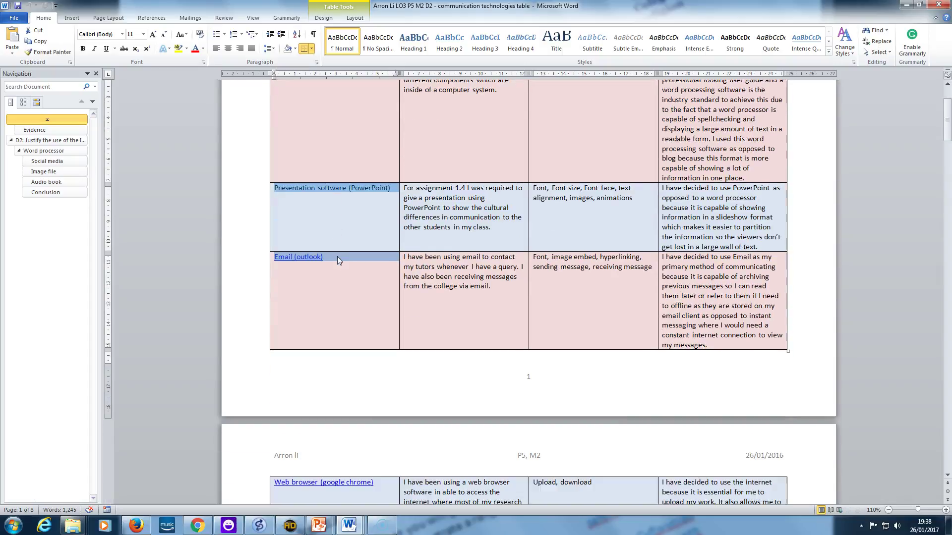
{"action": "scroll", "coordinate": [337, 258], "scroll_direction": "up", "scroll_amount": 10}
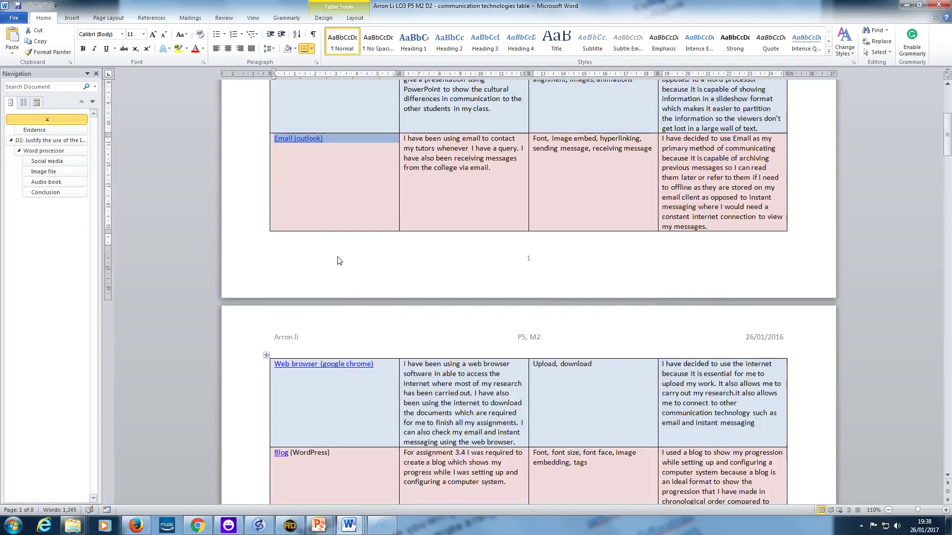
{"action": "left_click", "coordinate": [472, 141]}
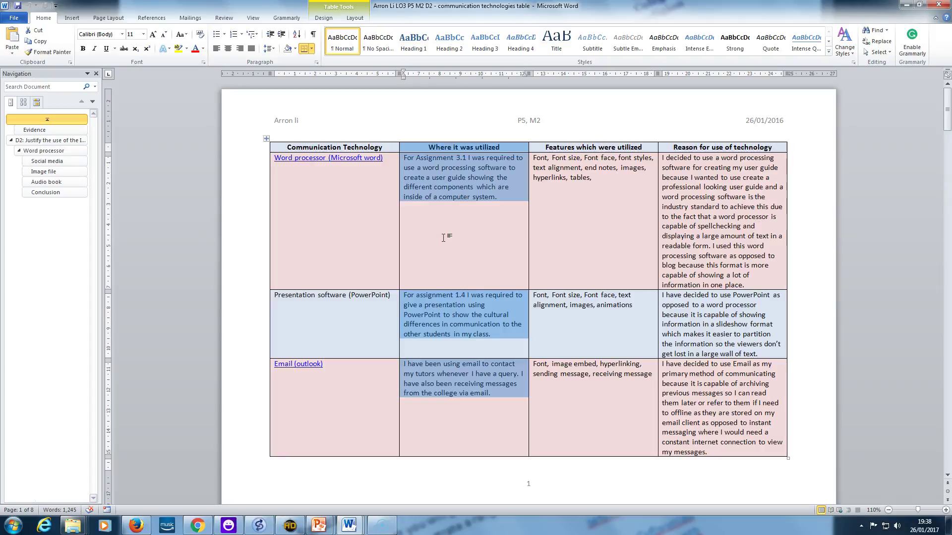
{"action": "left_click", "coordinate": [586, 140]}
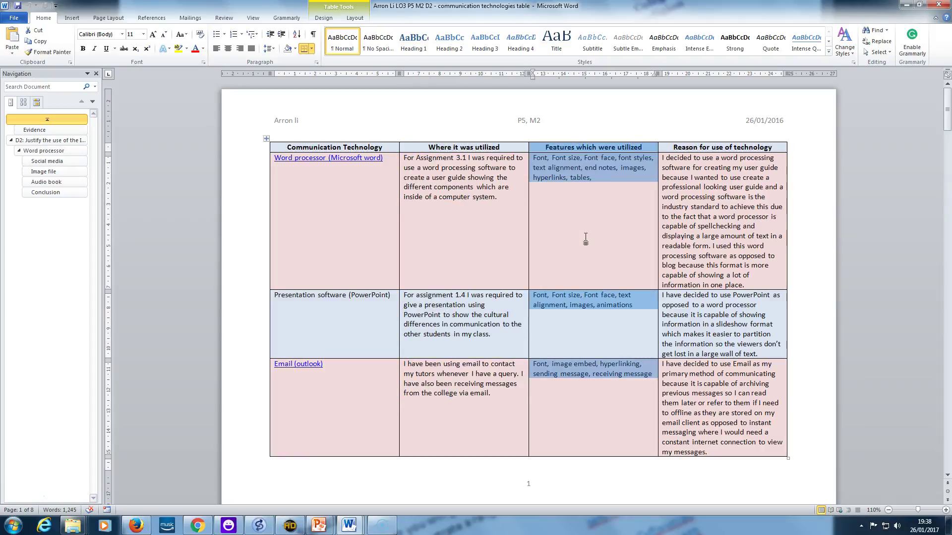
{"action": "left_click", "coordinate": [718, 141]}
{"action": "middle_click", "coordinate": [685, 156]}
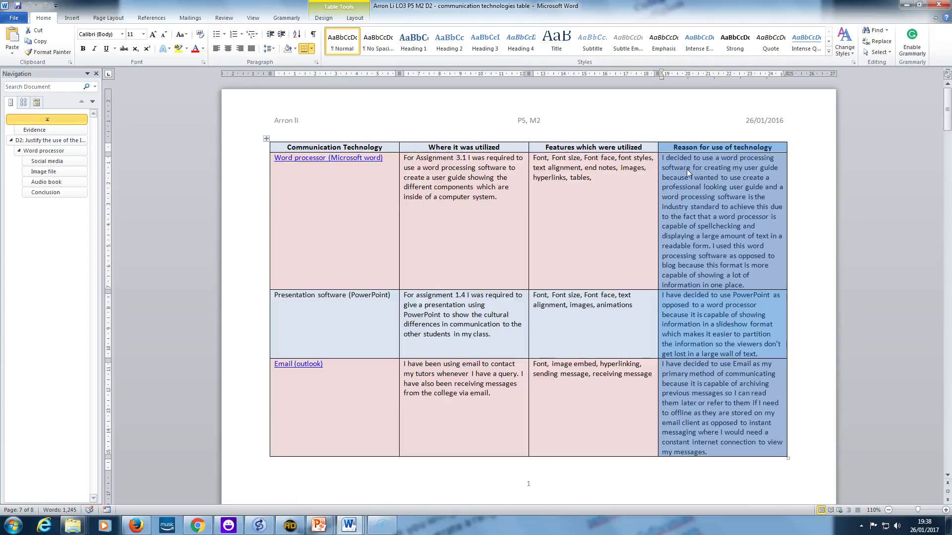
{"action": "left_click", "coordinate": [635, 171]}
- Bring up the computer-components guide with Alt+Tab and browse around its Processor section
{"action": "key", "text": "alt+Tab"}
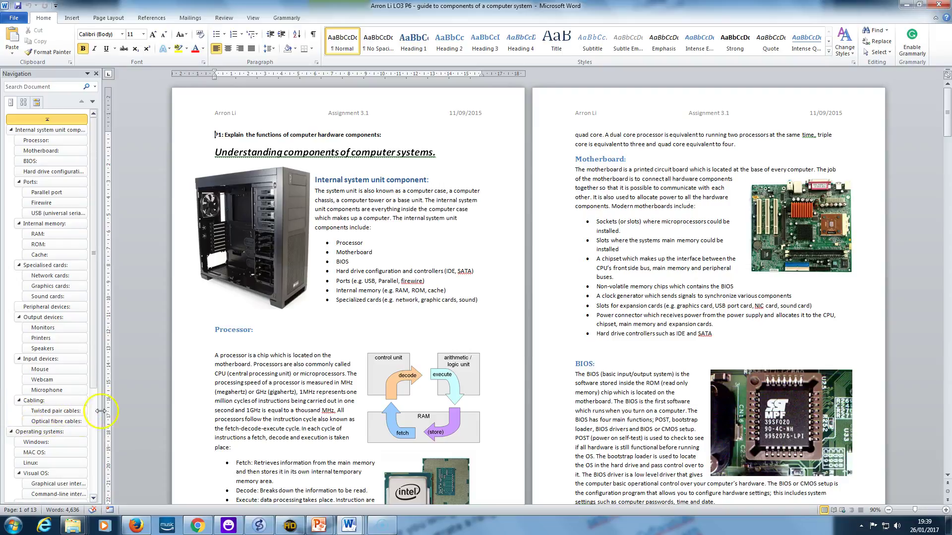
{"action": "left_click", "coordinate": [277, 350]}
{"action": "scroll", "coordinate": [425, 213], "scroll_direction": "down", "scroll_amount": 20}
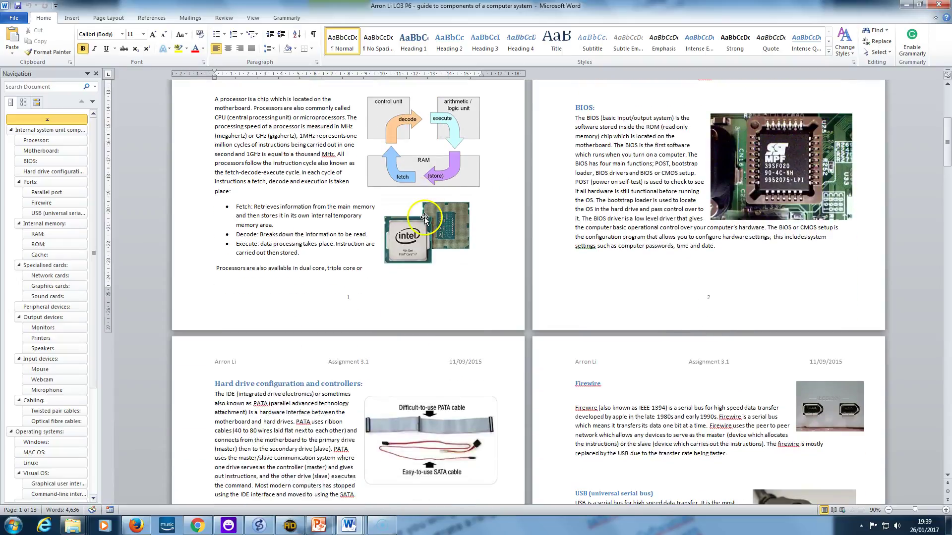
{"action": "scroll", "coordinate": [424, 214], "scroll_direction": "down", "scroll_amount": 20}
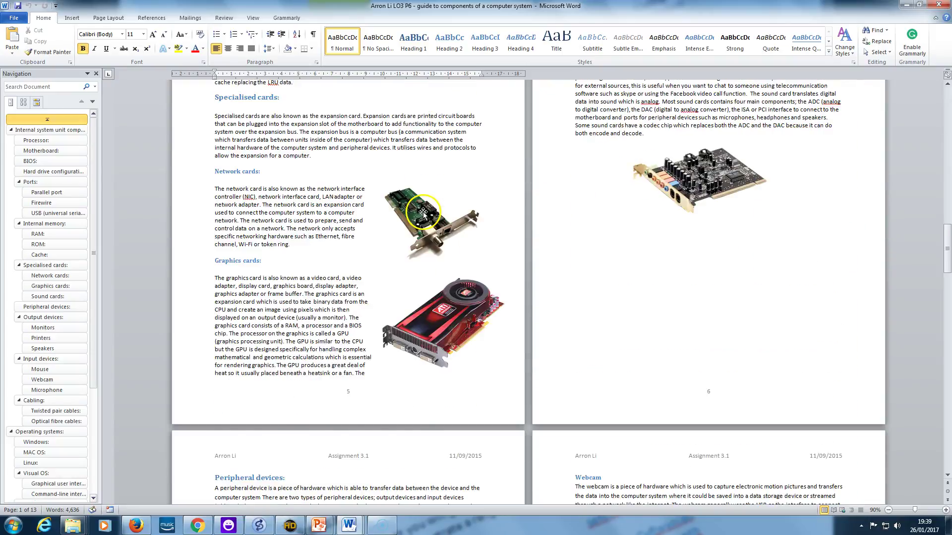
{"action": "scroll", "coordinate": [424, 212], "scroll_direction": "up", "scroll_amount": 20}
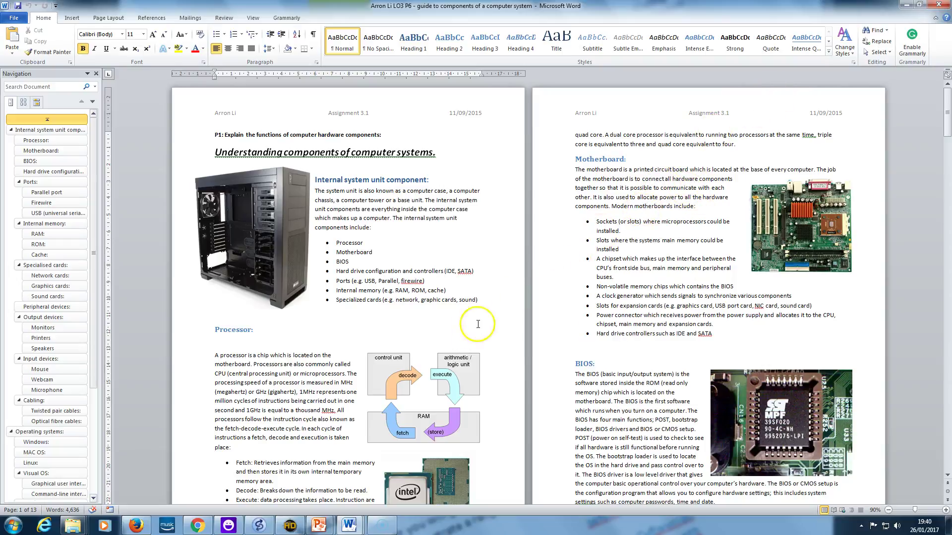
- Show the one-page Assignment 3.1 audience description from the Word taskbar preview, then leave it
{"action": "mouse_move", "coordinate": [363, 517]}
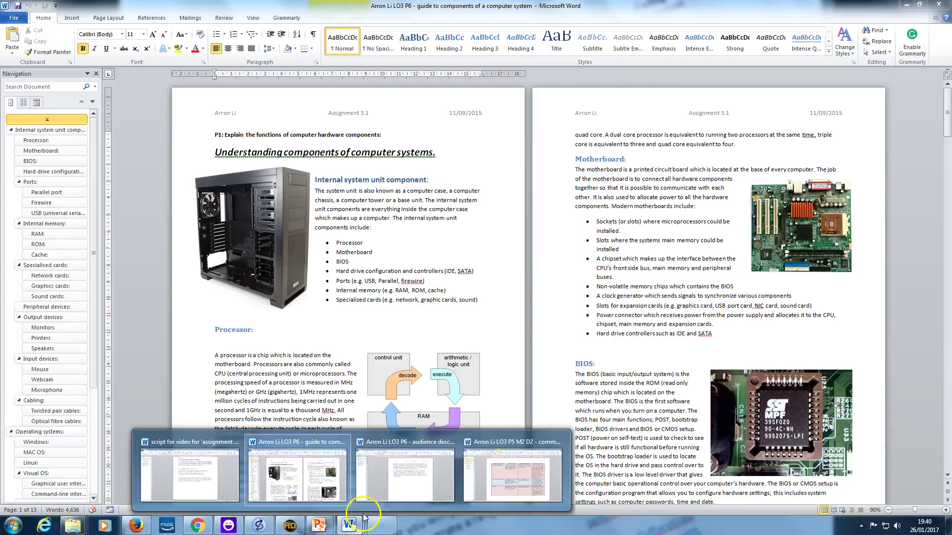
{"action": "left_click", "coordinate": [403, 477]}
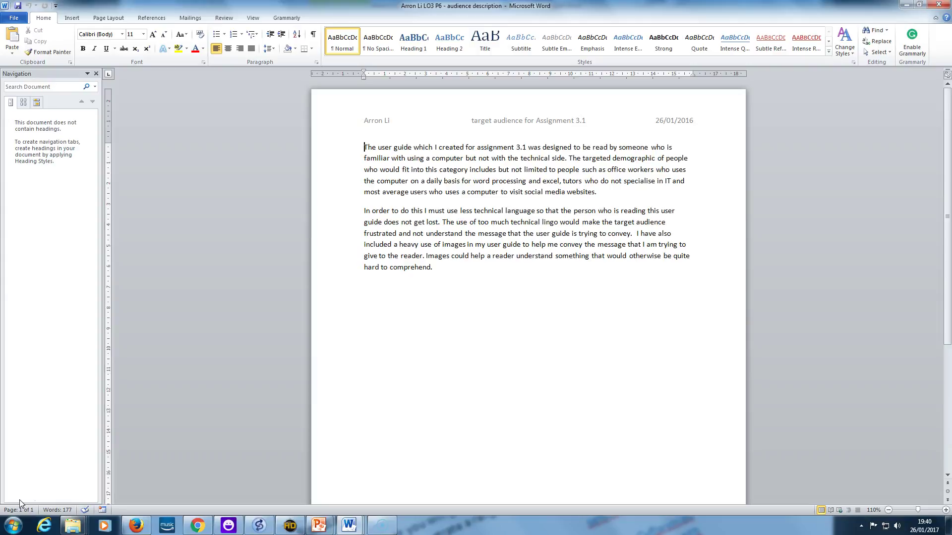
{"action": "left_click", "coordinate": [20, 502]}
{"action": "mouse_move", "coordinate": [349, 524]}
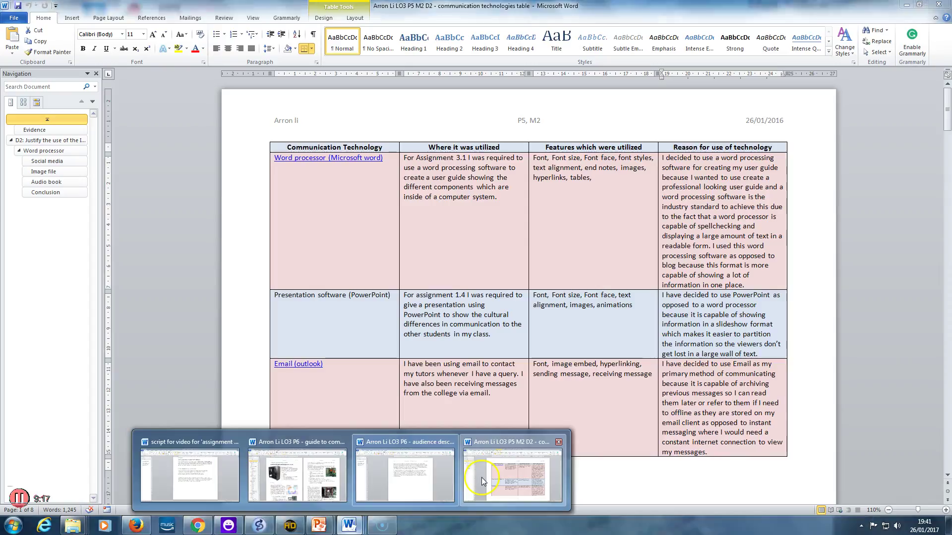
{"action": "left_click", "coordinate": [481, 477]}
{"action": "mouse_move", "coordinate": [349, 524]}
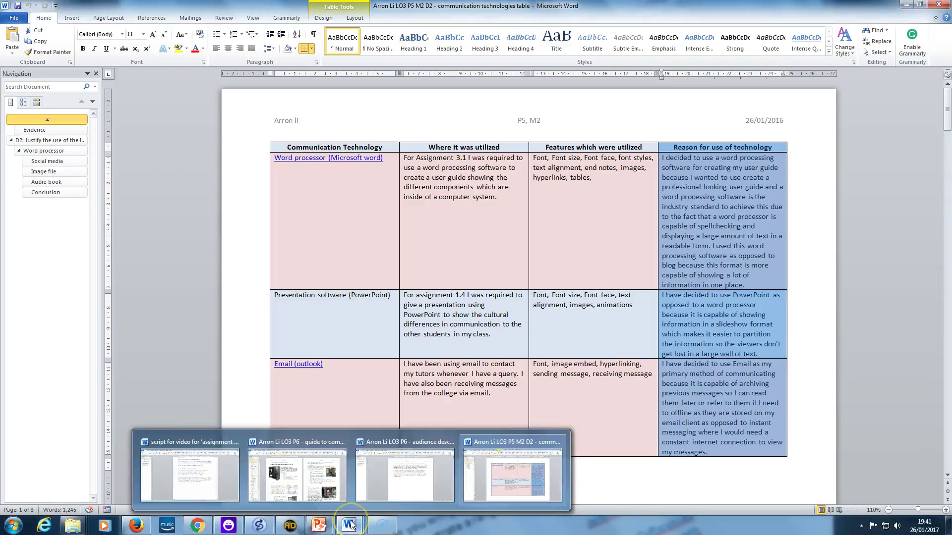
{"action": "left_click", "coordinate": [325, 478]}
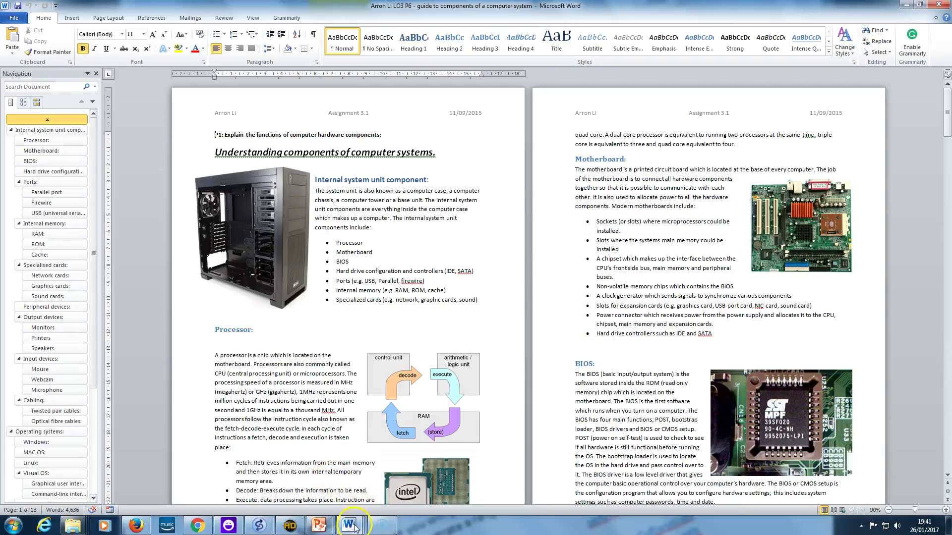
{"action": "mouse_move", "coordinate": [350, 525]}
{"action": "left_click", "coordinate": [389, 489]}
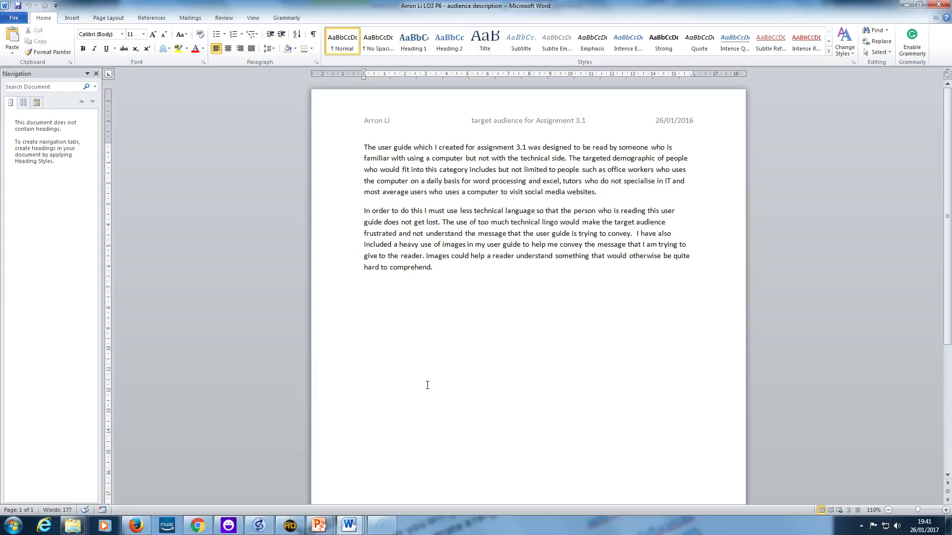
- Cycle through the table, the audience description and the components guide via Word taskbar thumbnails
{"action": "left_click", "coordinate": [349, 525]}
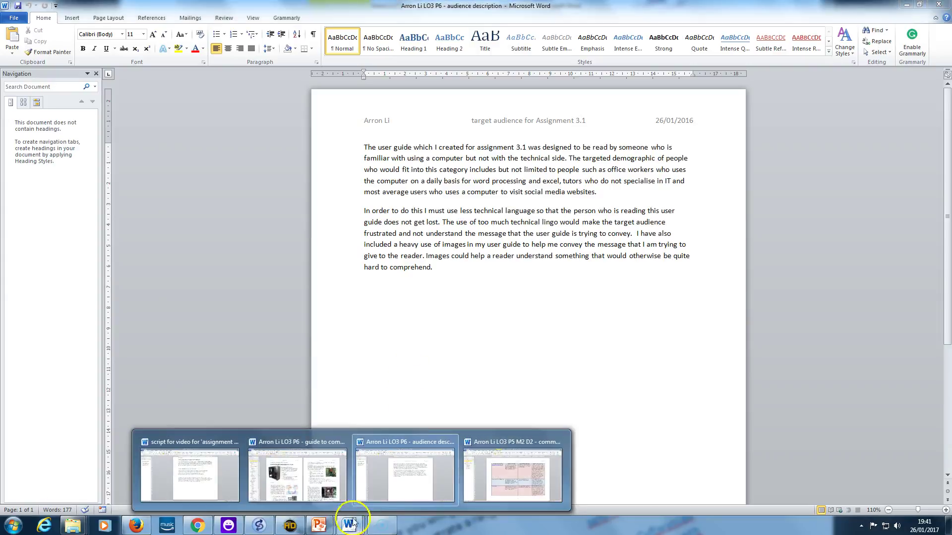
{"action": "left_click", "coordinate": [512, 475]}
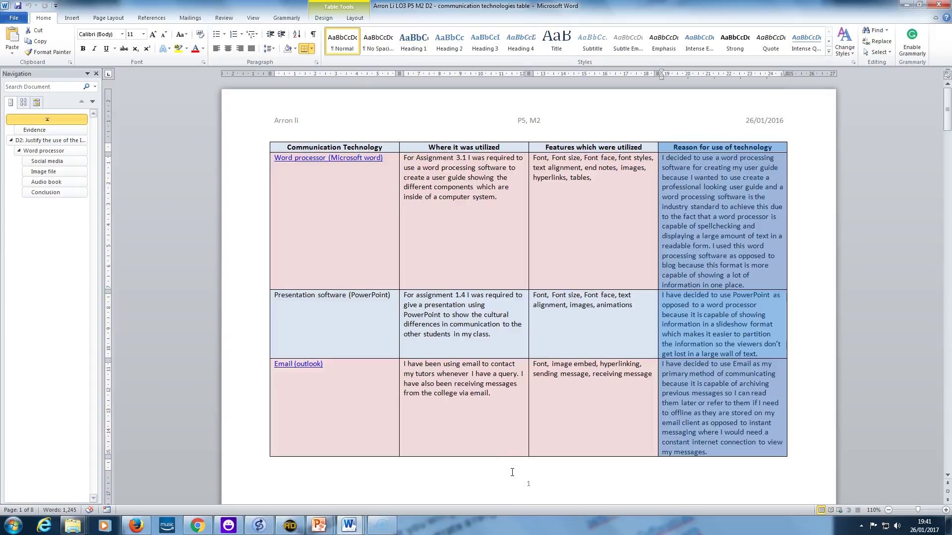
{"action": "left_click", "coordinate": [350, 524]}
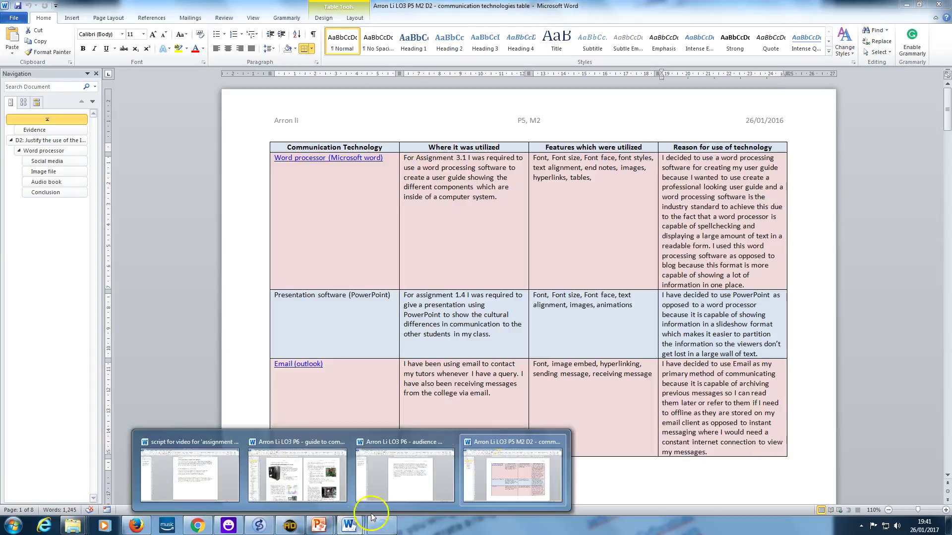
{"action": "left_click", "coordinate": [380, 481]}
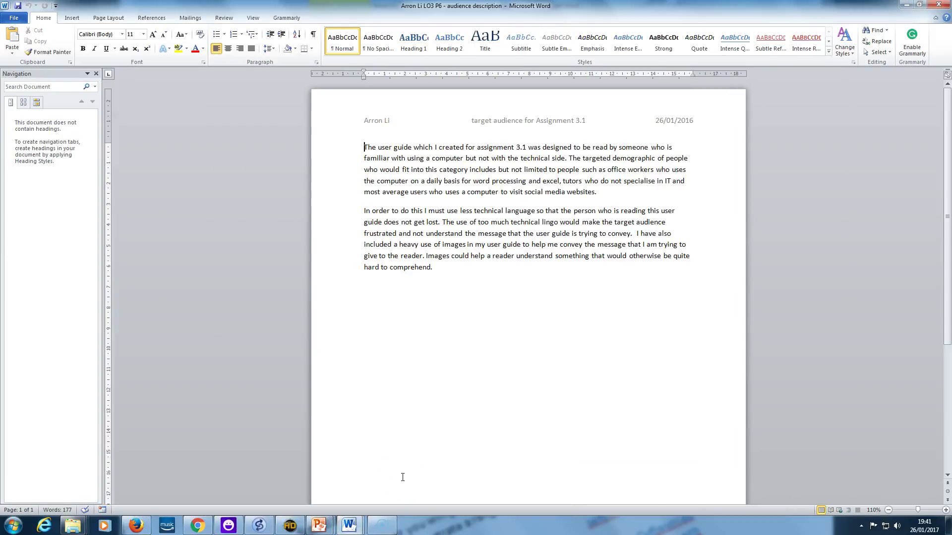
{"action": "left_click", "coordinate": [350, 524]}
{"action": "left_click", "coordinate": [325, 482]}
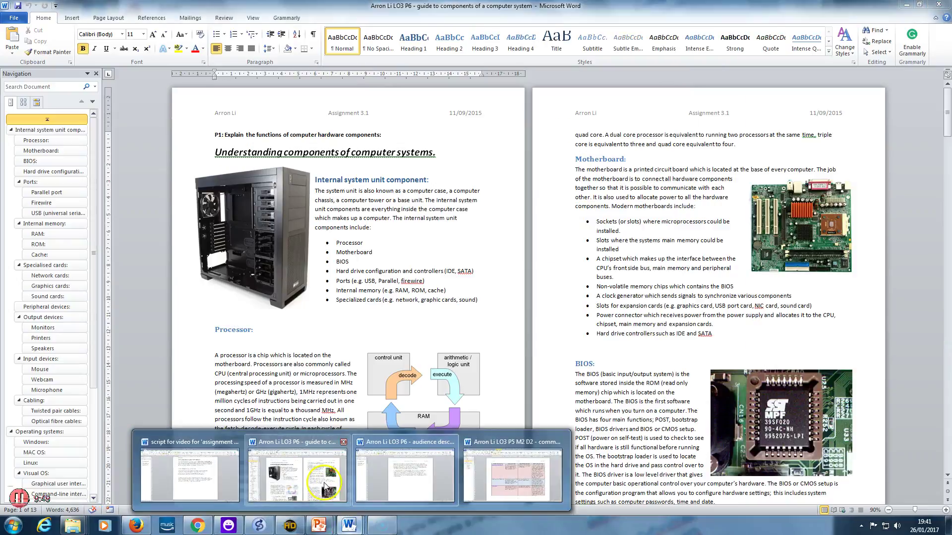